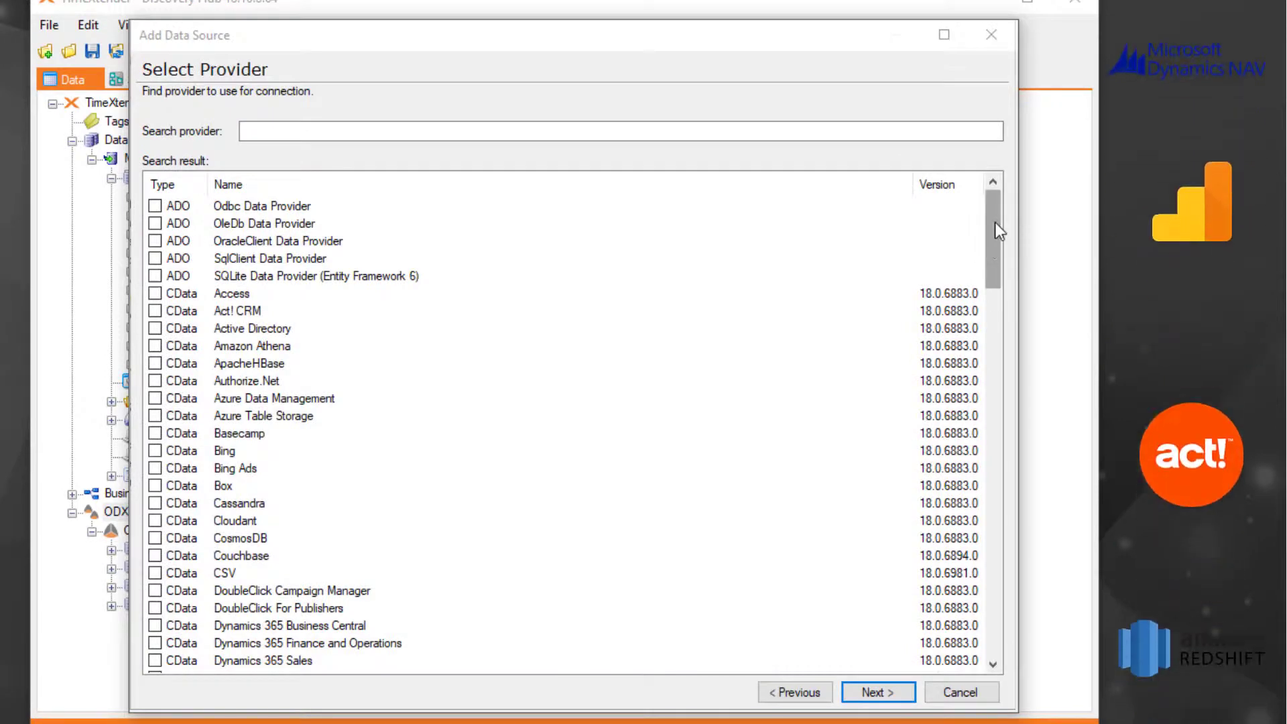
# Choose the CData Open Exchange Rates provider for the new data source and proceed to its connection info.
pyautogui.moveTo(996, 230); pyautogui.dragTo(998, 349)
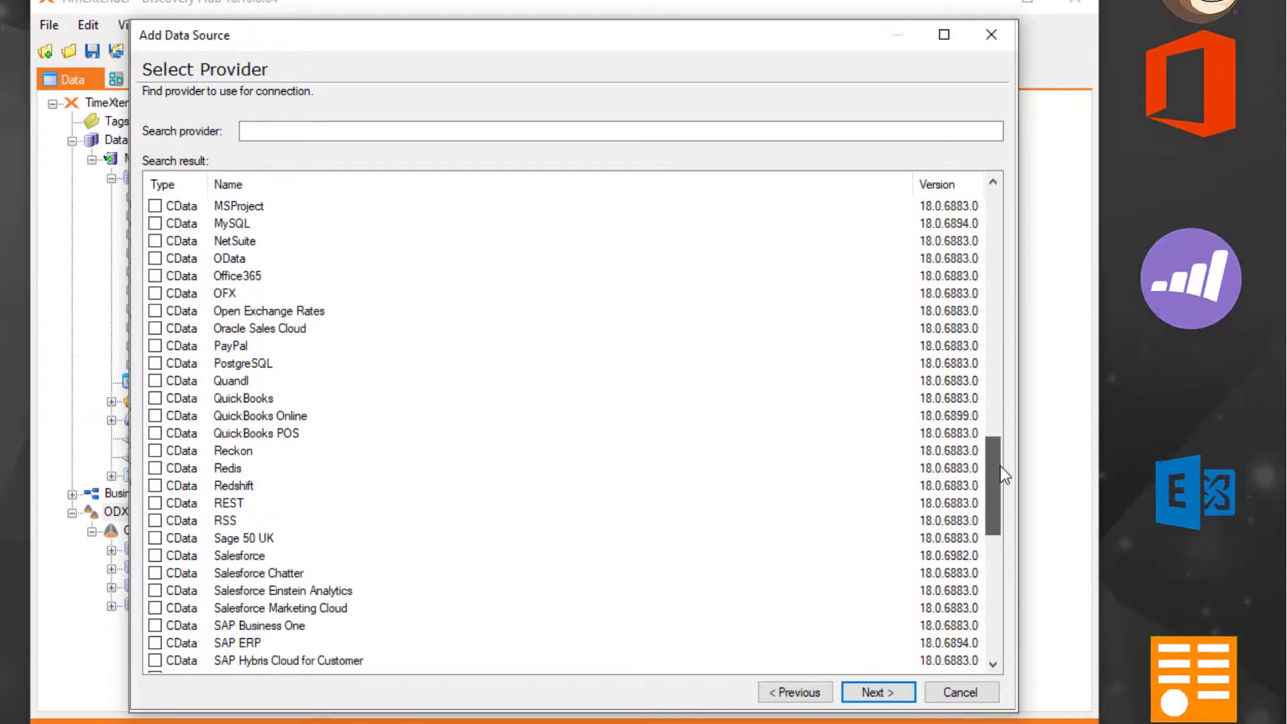
pyautogui.click(301, 241)
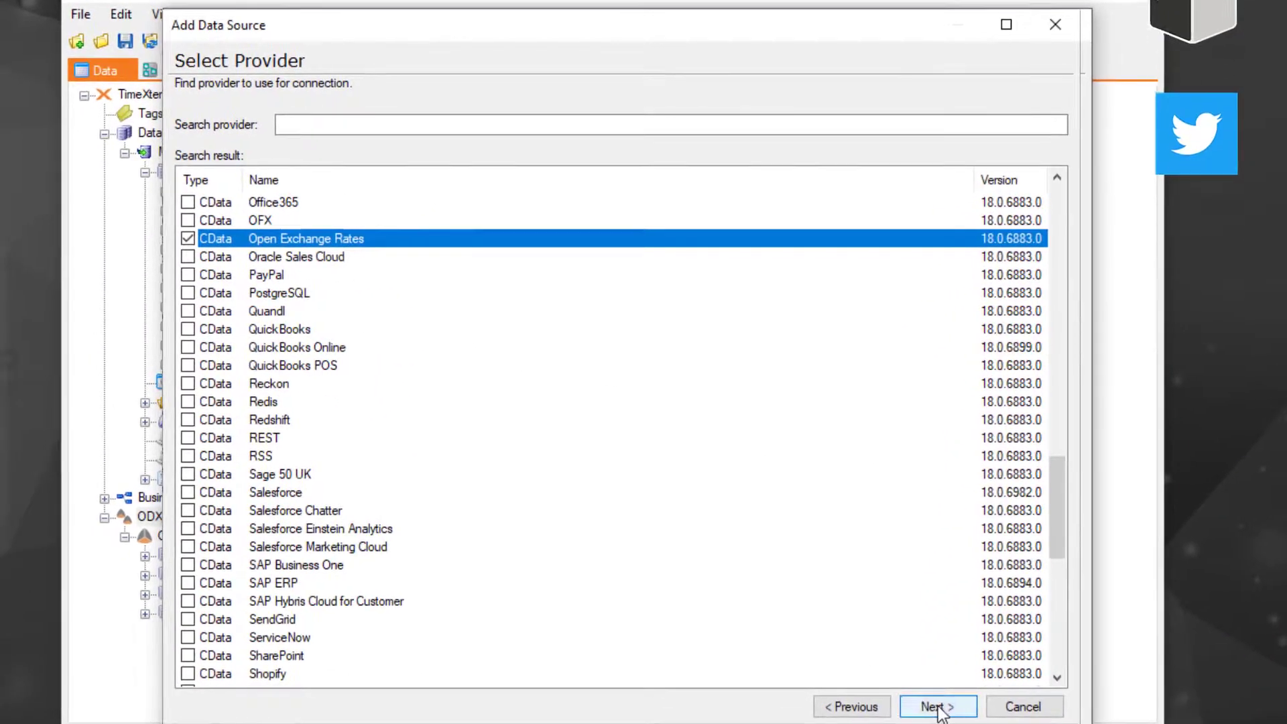
pyautogui.click(876, 691)
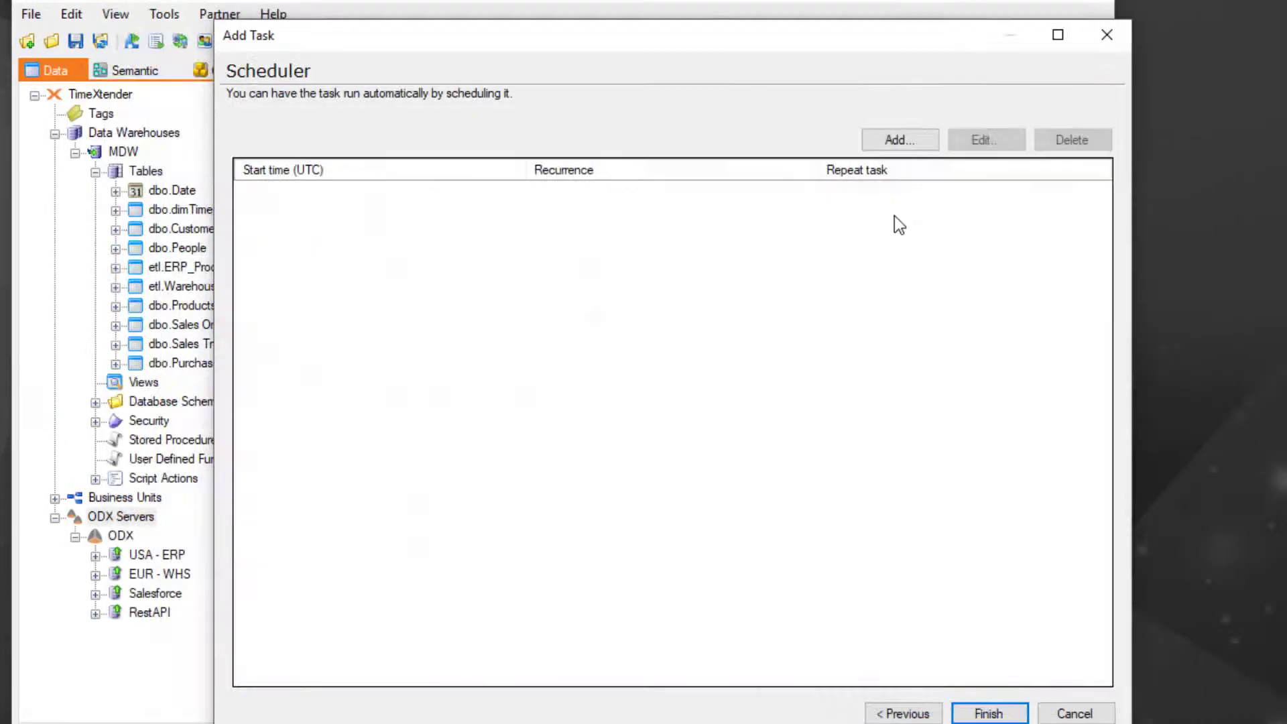
# Schedule the data source's task to start at 04:00 UTC, recurring daily from Monday onward, and finish the task setup.
pyautogui.click(896, 138)
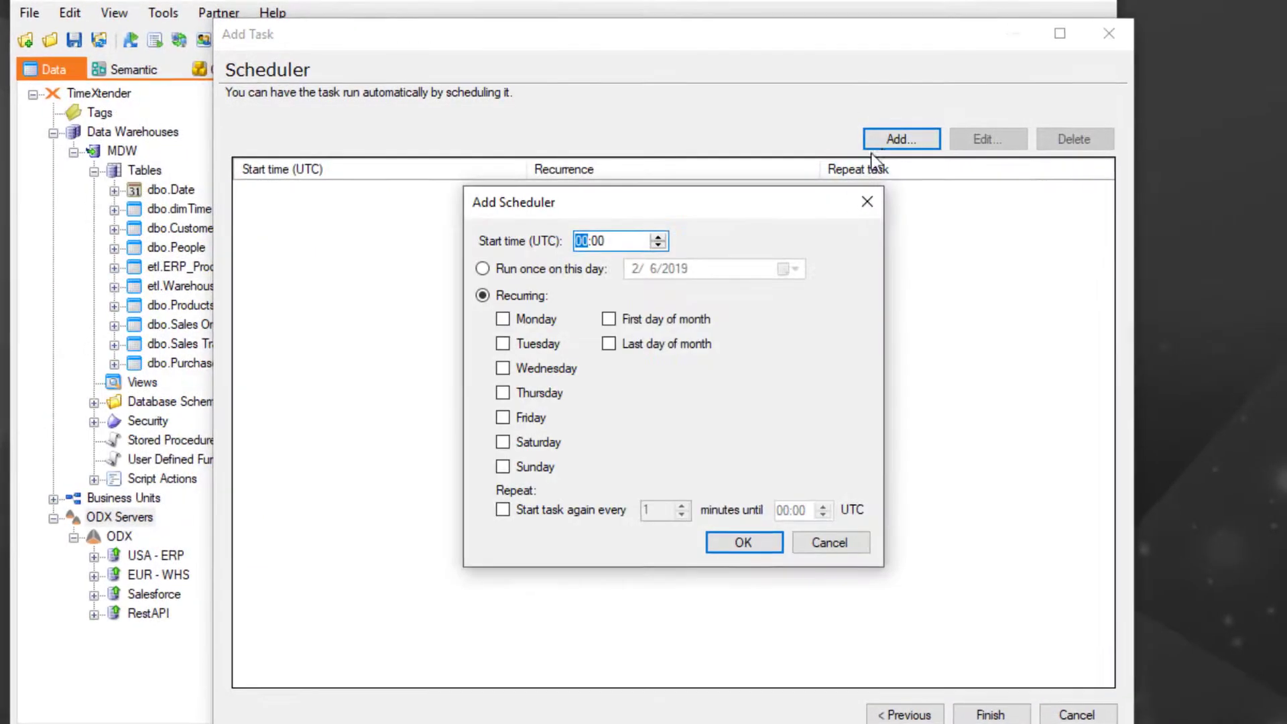
pyautogui.click(669, 233)
pyautogui.click(670, 232)
pyautogui.click(669, 232)
pyautogui.click(670, 232)
pyautogui.click(509, 312)
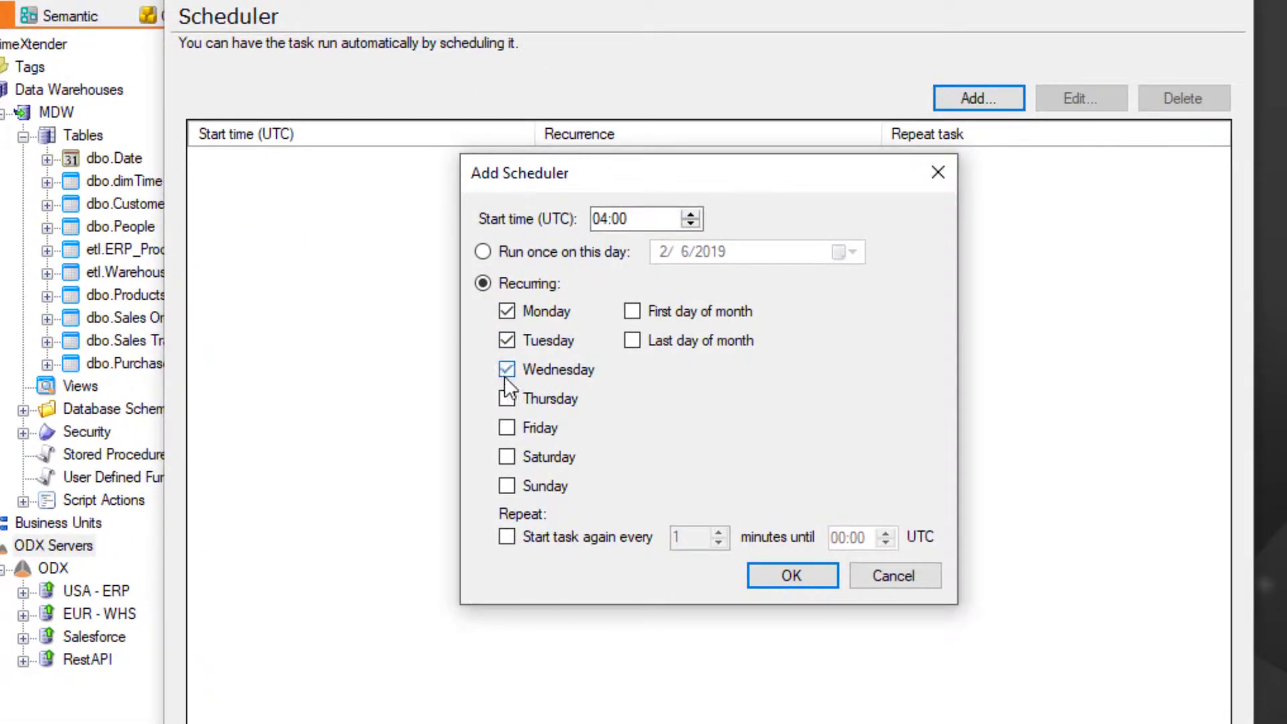
pyautogui.click(792, 575)
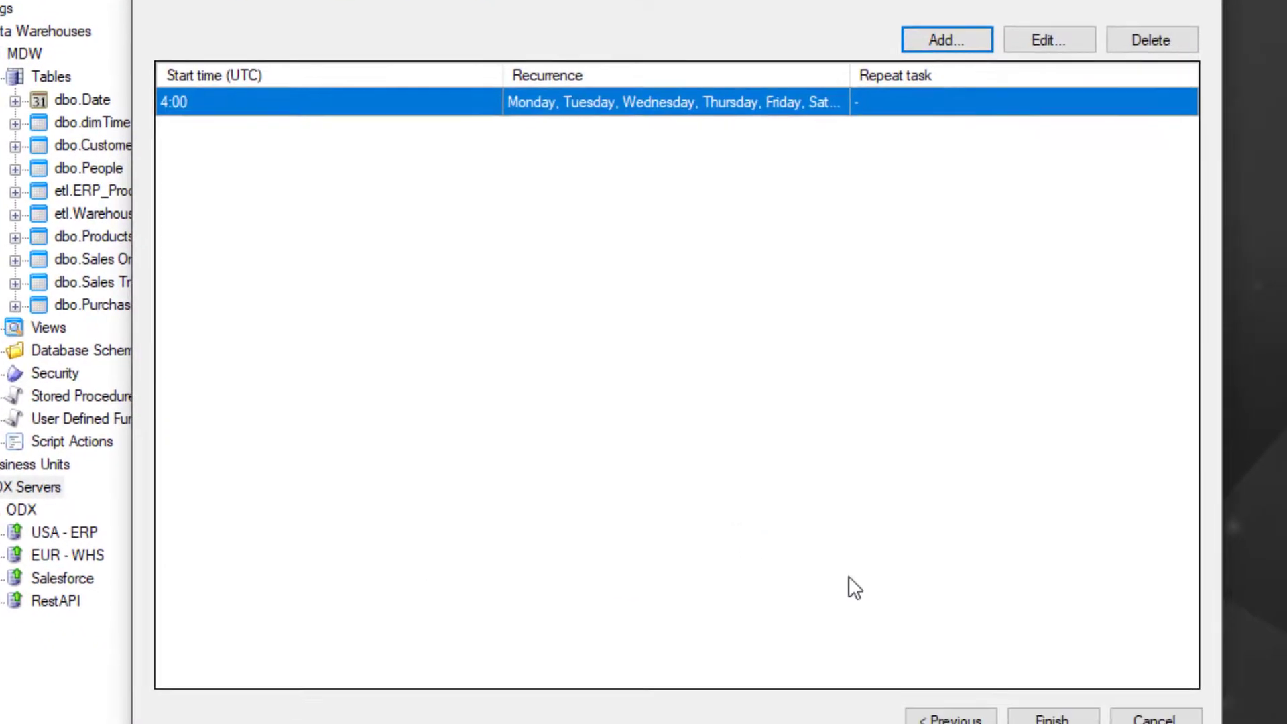
pyautogui.click(1035, 695)
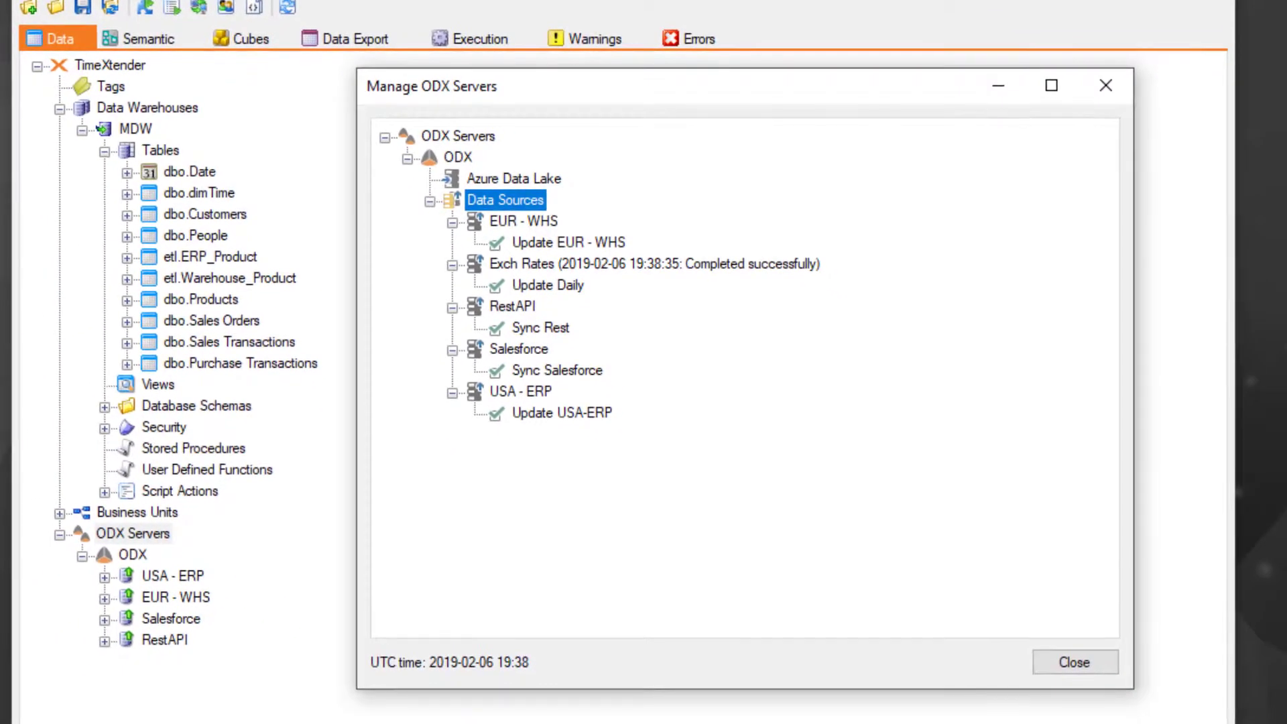
# Close the ODX server management and add the OpenExchangeRates.Latest table from the Exch Rates source to the MDW tables.
pyautogui.click(1072, 662)
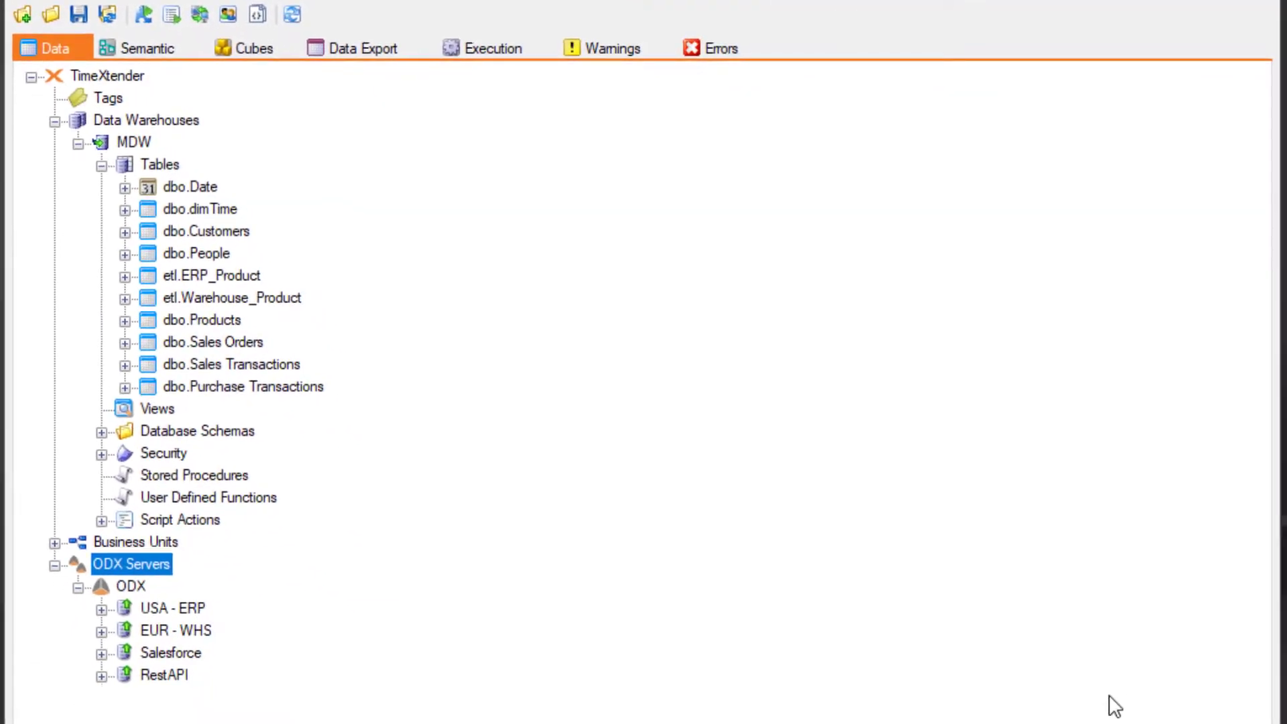
pyautogui.click(130, 586)
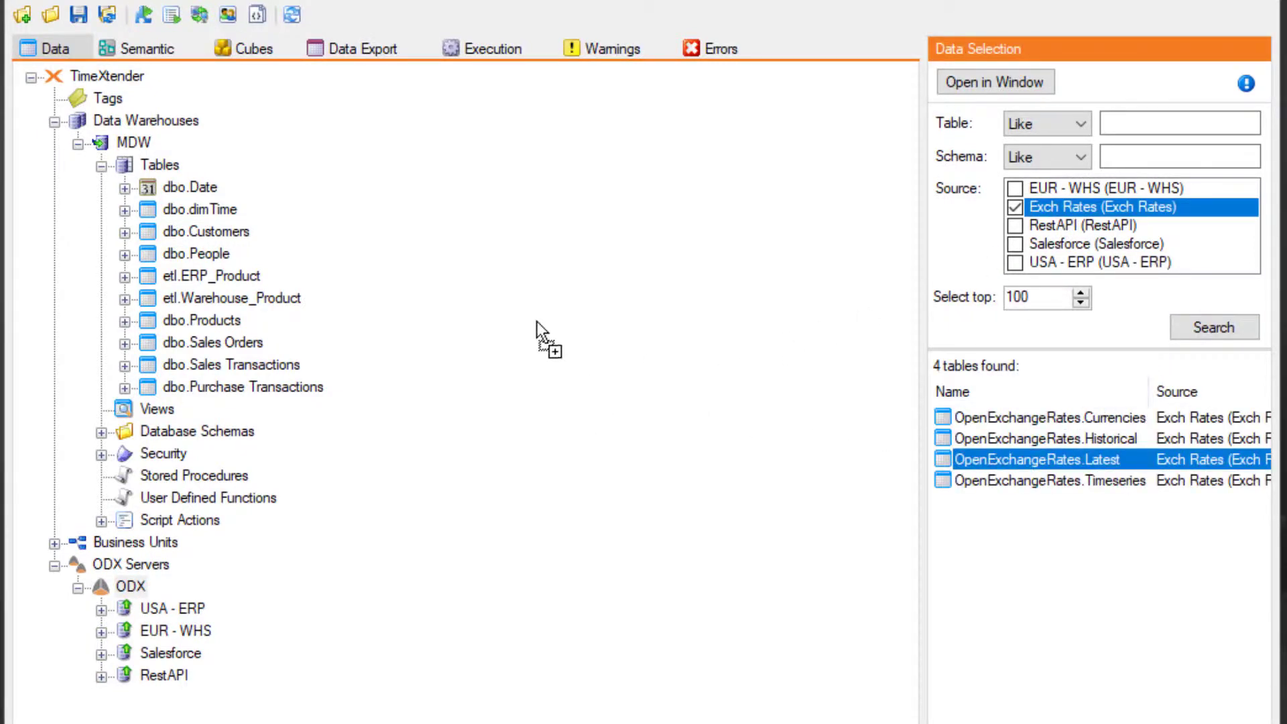
pyautogui.moveTo(126, 167); pyautogui.dragTo(126, 167)
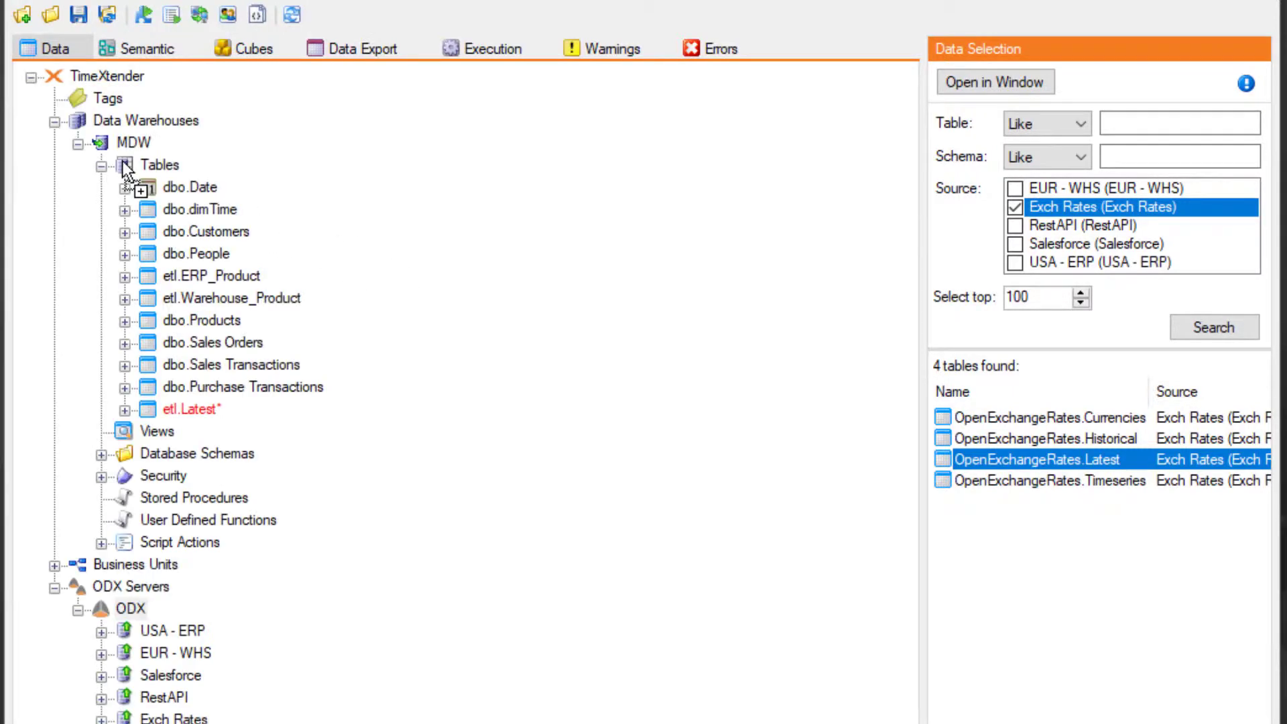
# Add etl.Latest's Value to dbo.Purchase Transactions as a lookup field joined on Currency equal to 'EUR', and rename it ValueEUR.
pyautogui.click(131, 353)
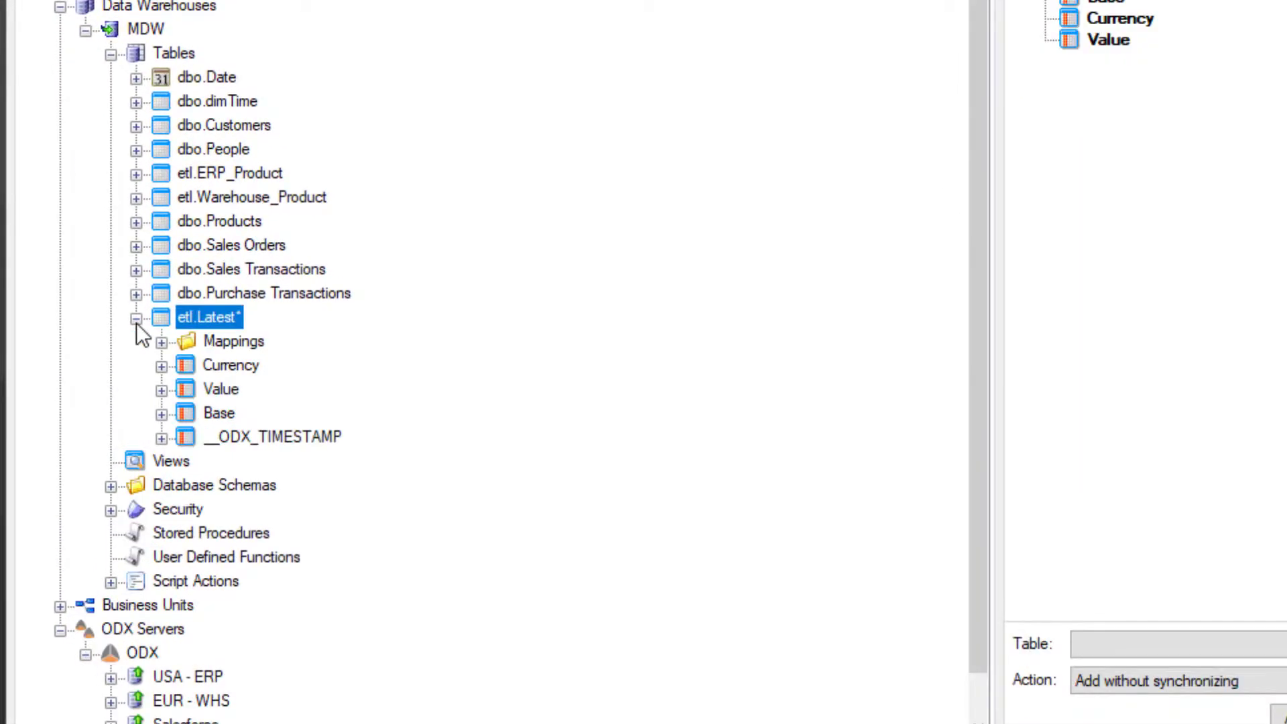
pyautogui.moveTo(186, 392); pyautogui.dragTo(228, 295)
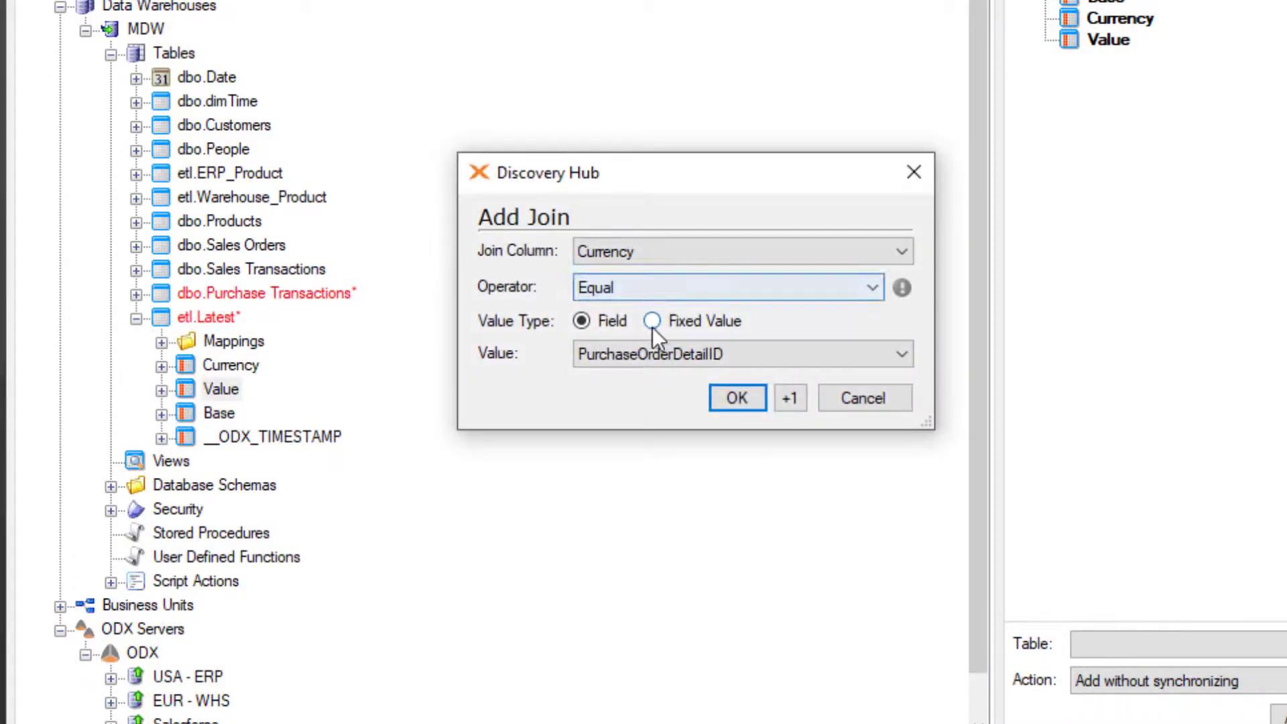
pyautogui.click(736, 399)
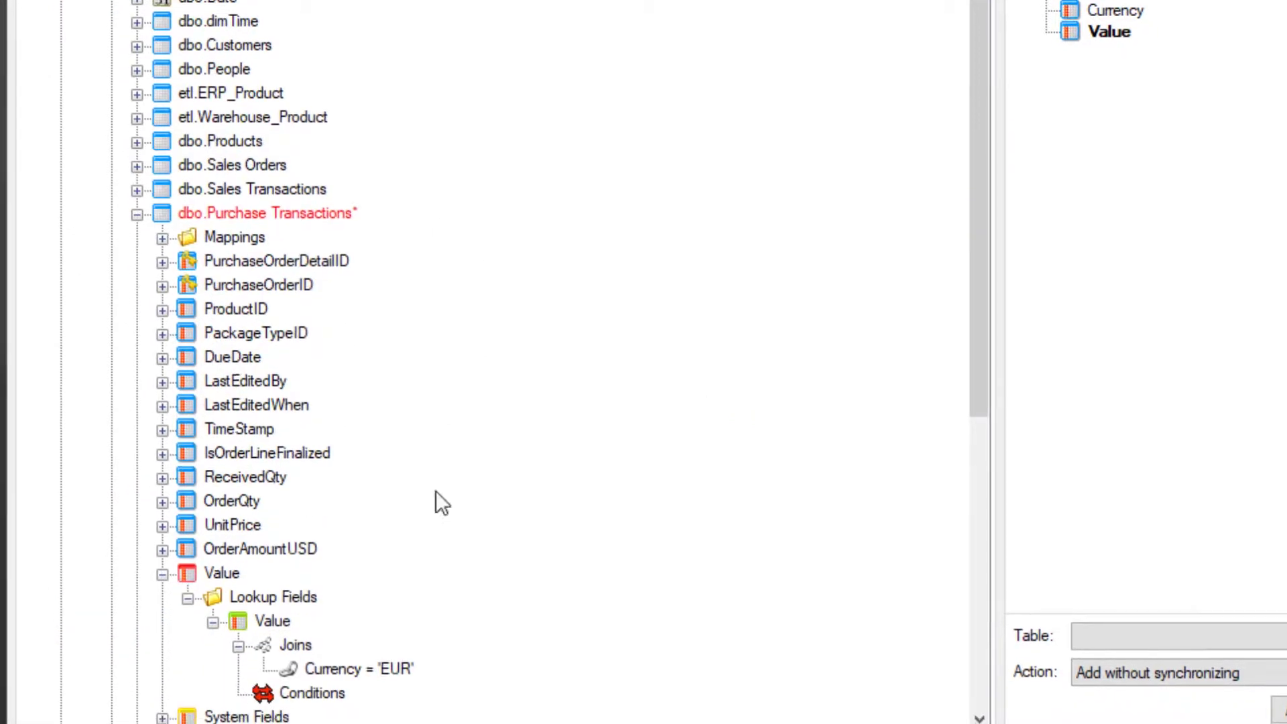
pyautogui.press('F2')
pyautogui.write('EUR')
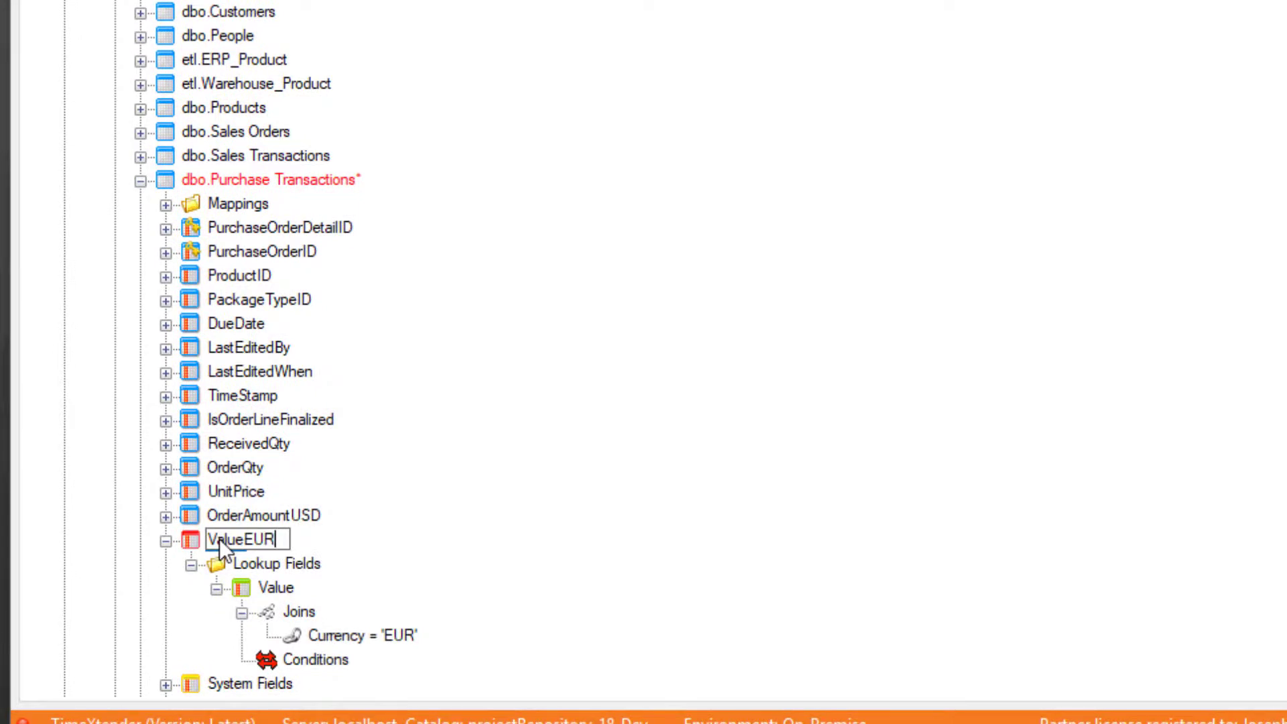
pyautogui.press('Return')
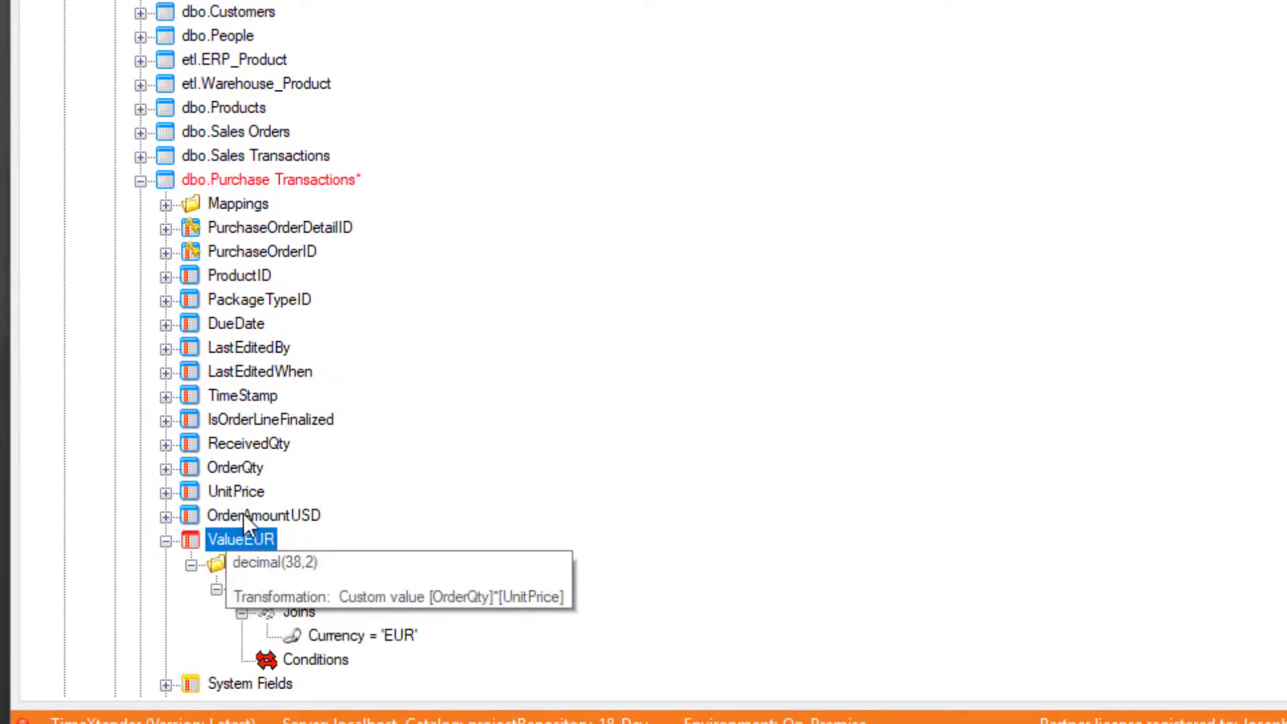
# Clone the structure of the OrderAmountUSD field in dbo.Purchase Transactions as OrderAmountEUR.
pyautogui.rightClick(243, 513)
pyautogui.click(387, 406)
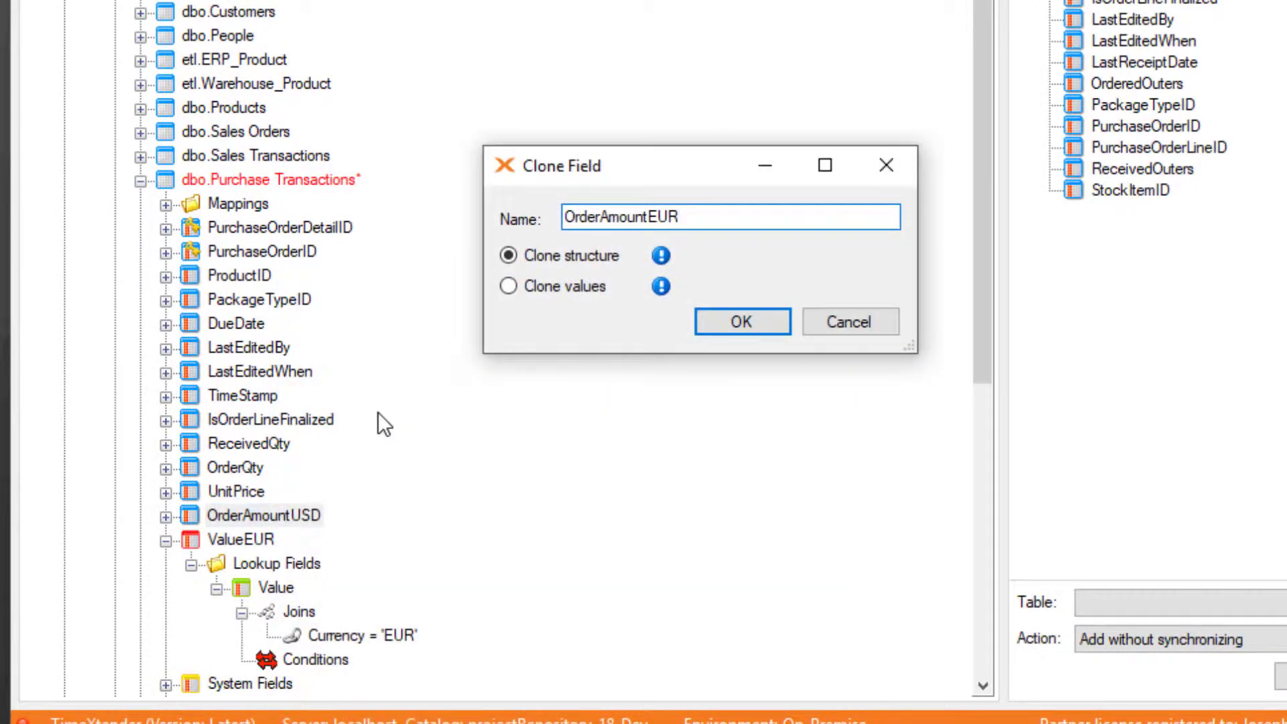
pyautogui.press('Return')
# Change OrderAmountEUR's custom transformation to [OrderQty]*[UnitPrice]*[ValueEUR].
pyautogui.rightClick(374, 564)
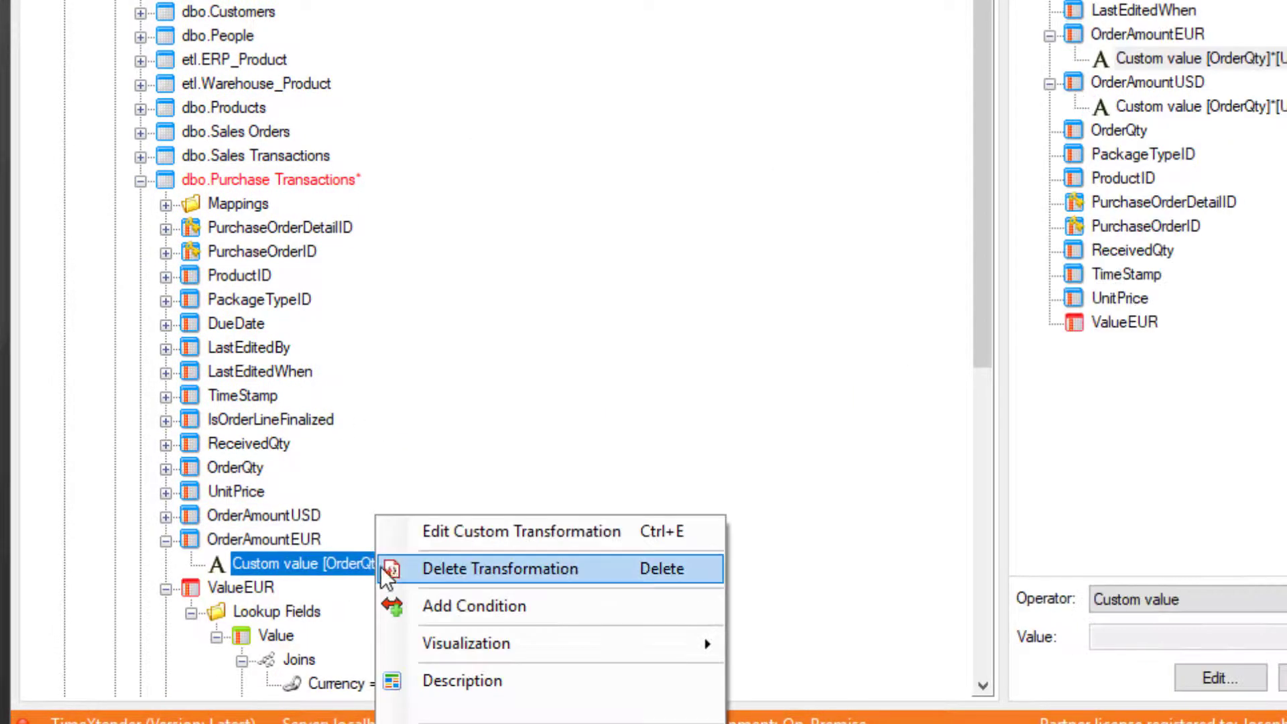
pyautogui.click(498, 533)
pyautogui.write('*')
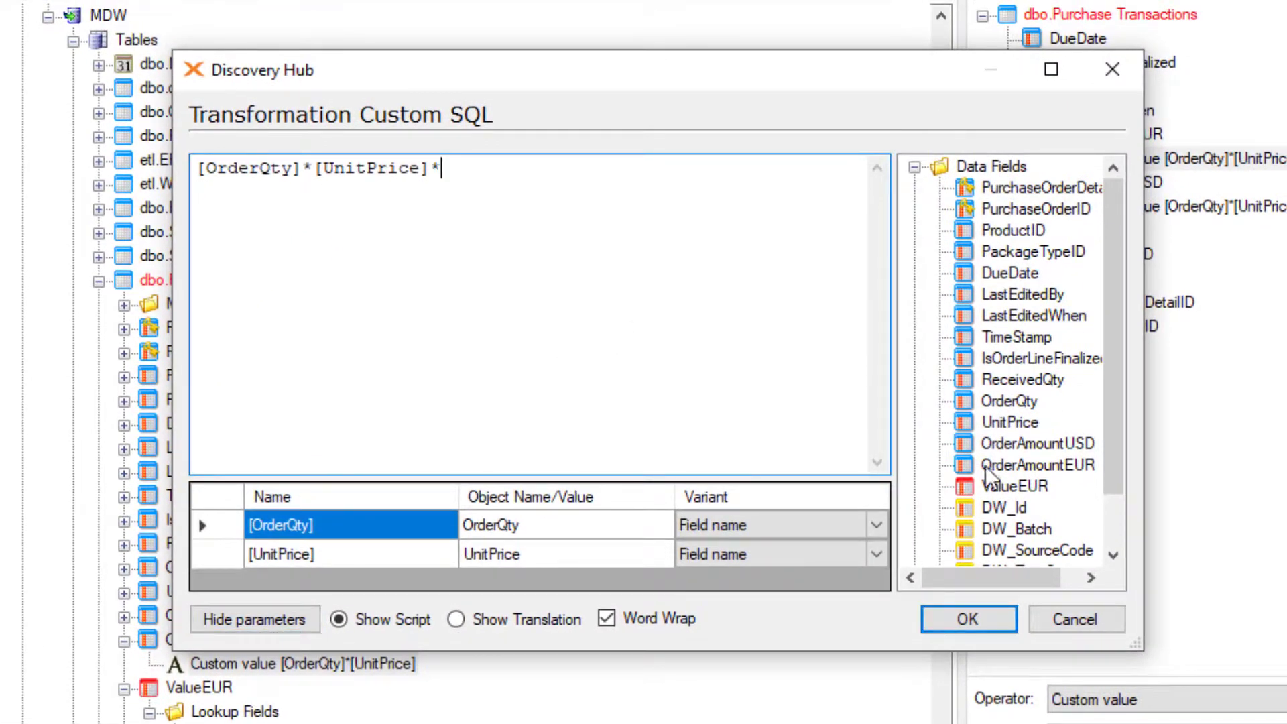
pyautogui.moveTo(541, 195); pyautogui.dragTo(562, 217)
pyautogui.click(966, 619)
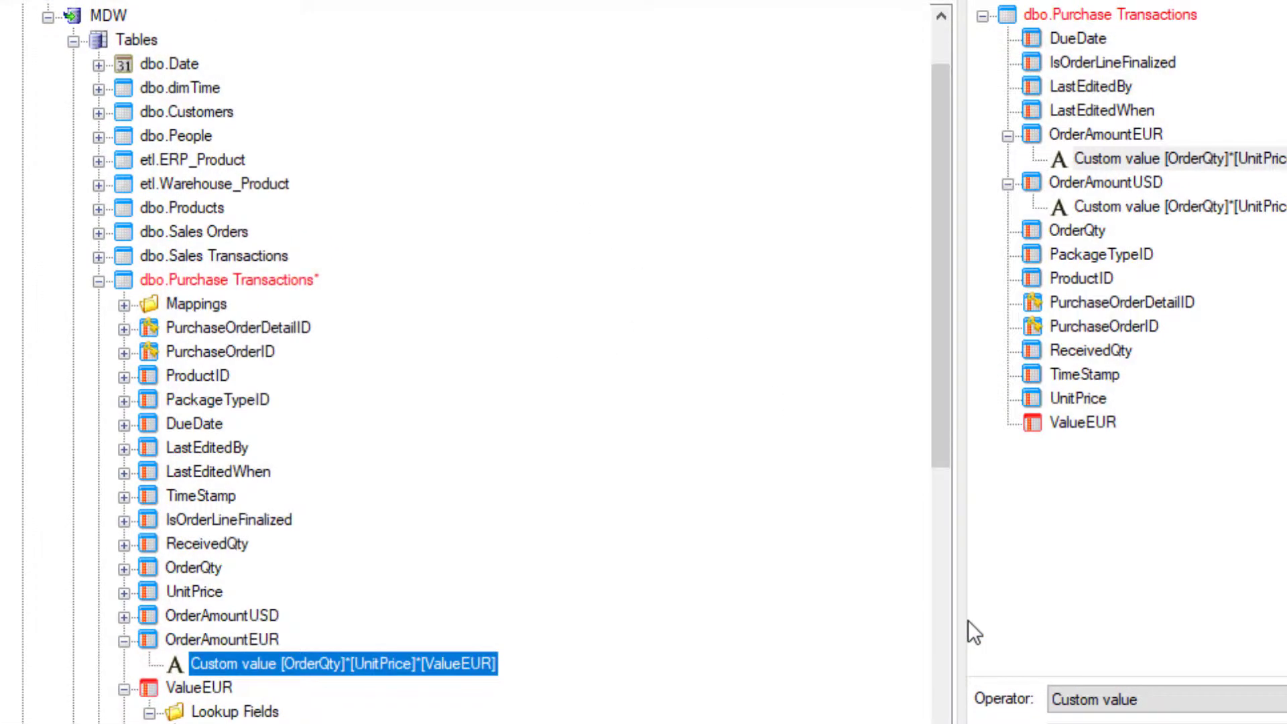
# Search the ODX data selection for tables like %purchase% in the EUR - WHS source only.
pyautogui.scroll(-8, 508, 664)
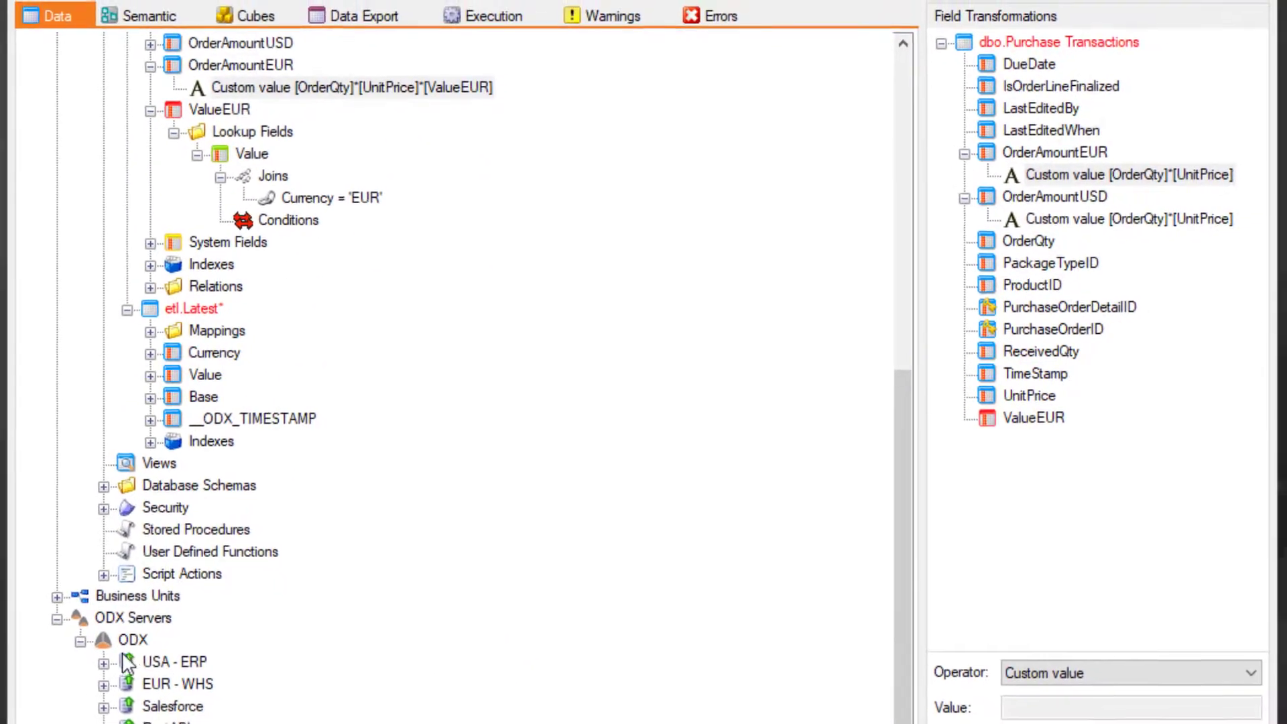
pyautogui.click(131, 640)
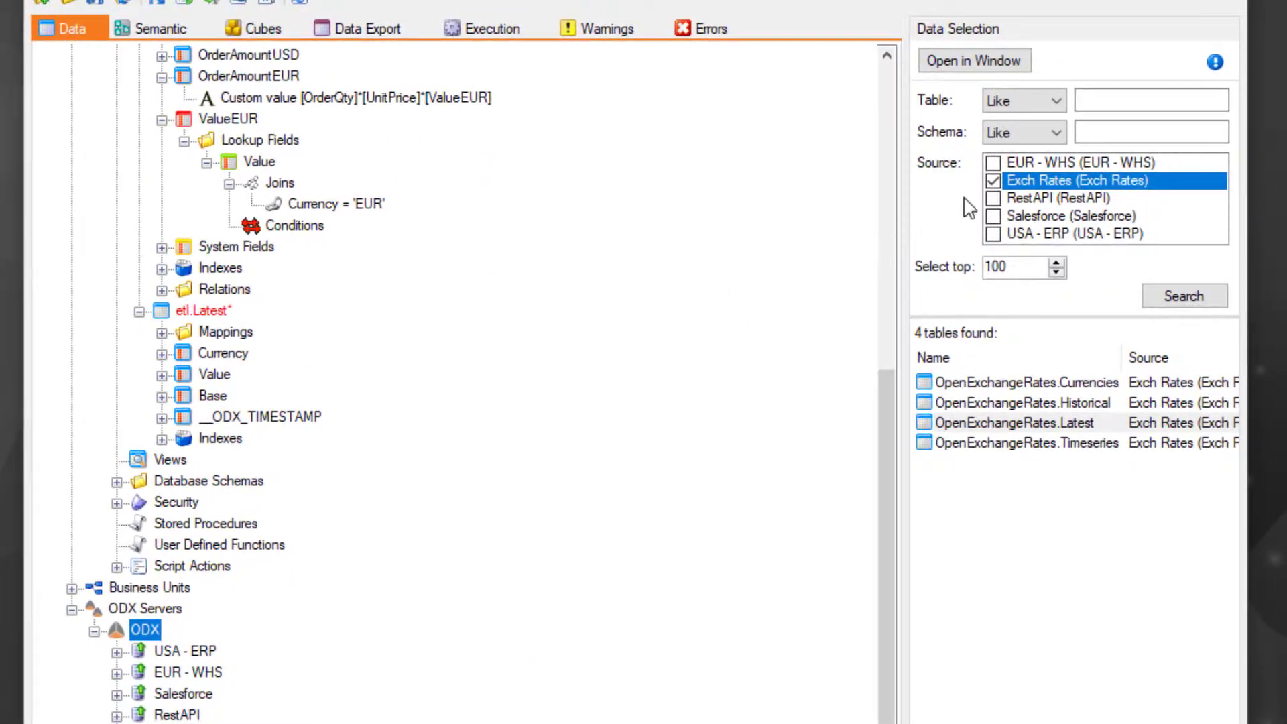
pyautogui.click(992, 162)
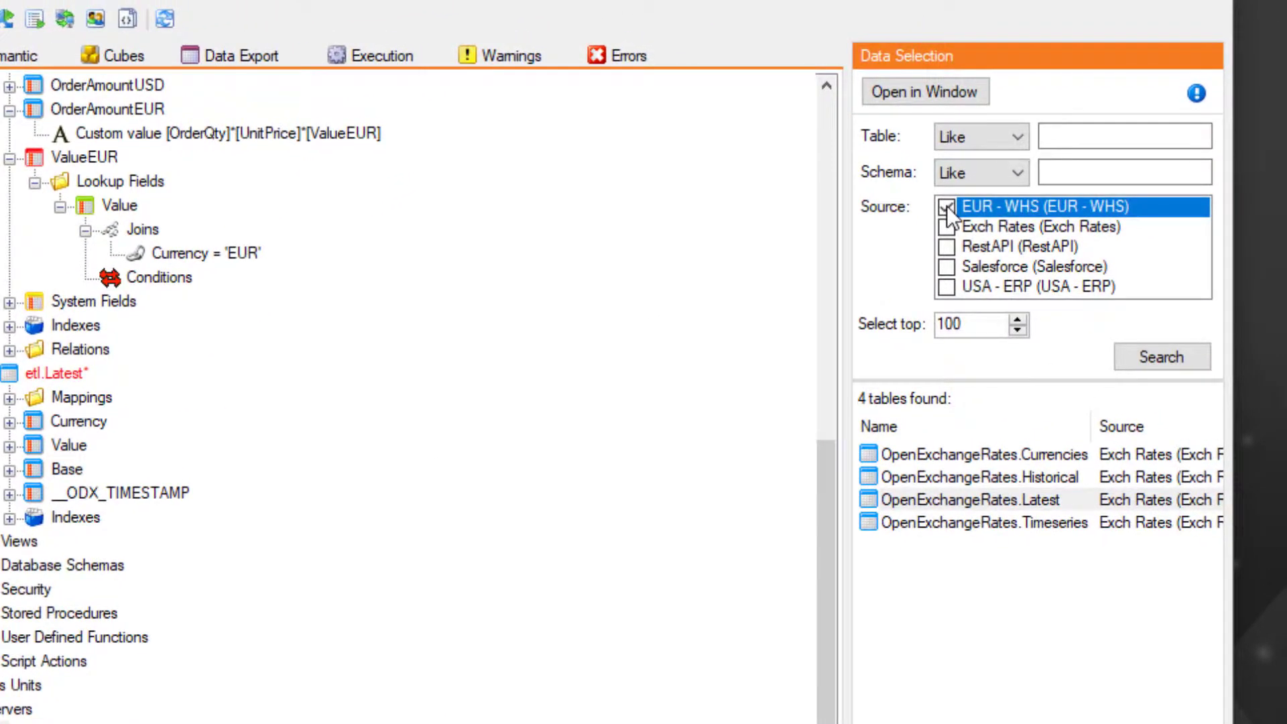
pyautogui.click(1064, 139)
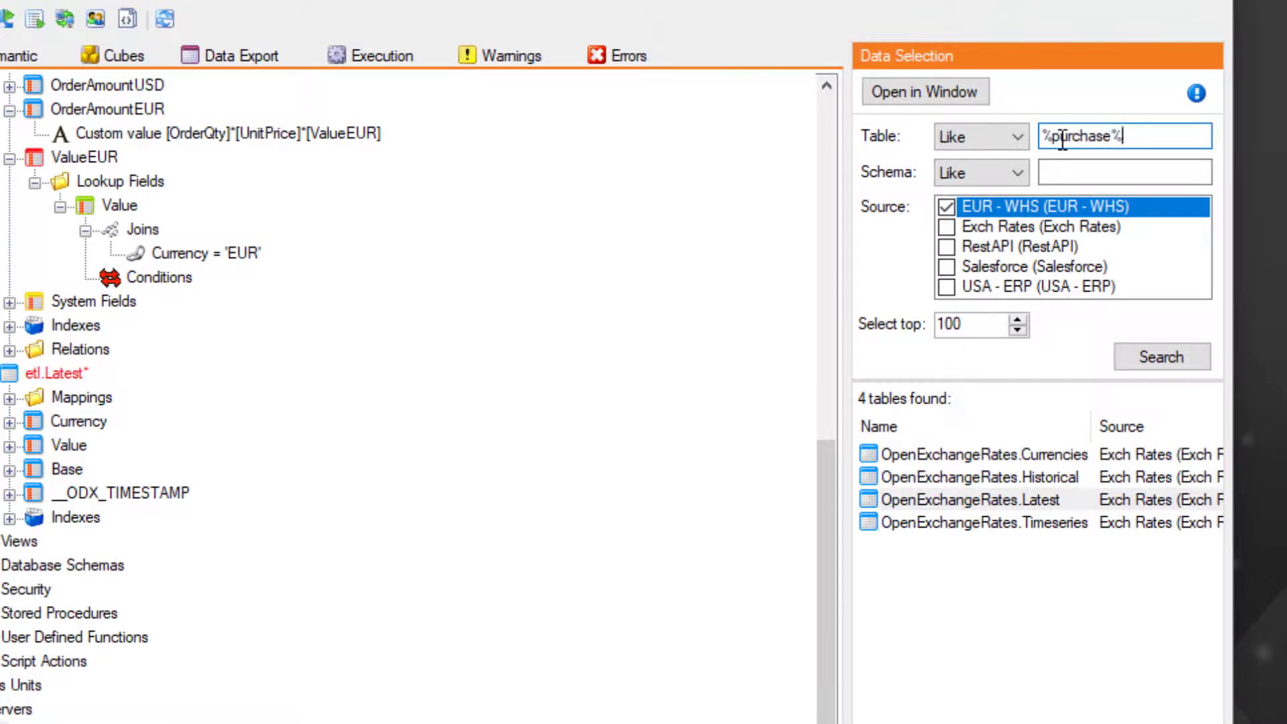
pyautogui.click(1180, 353)
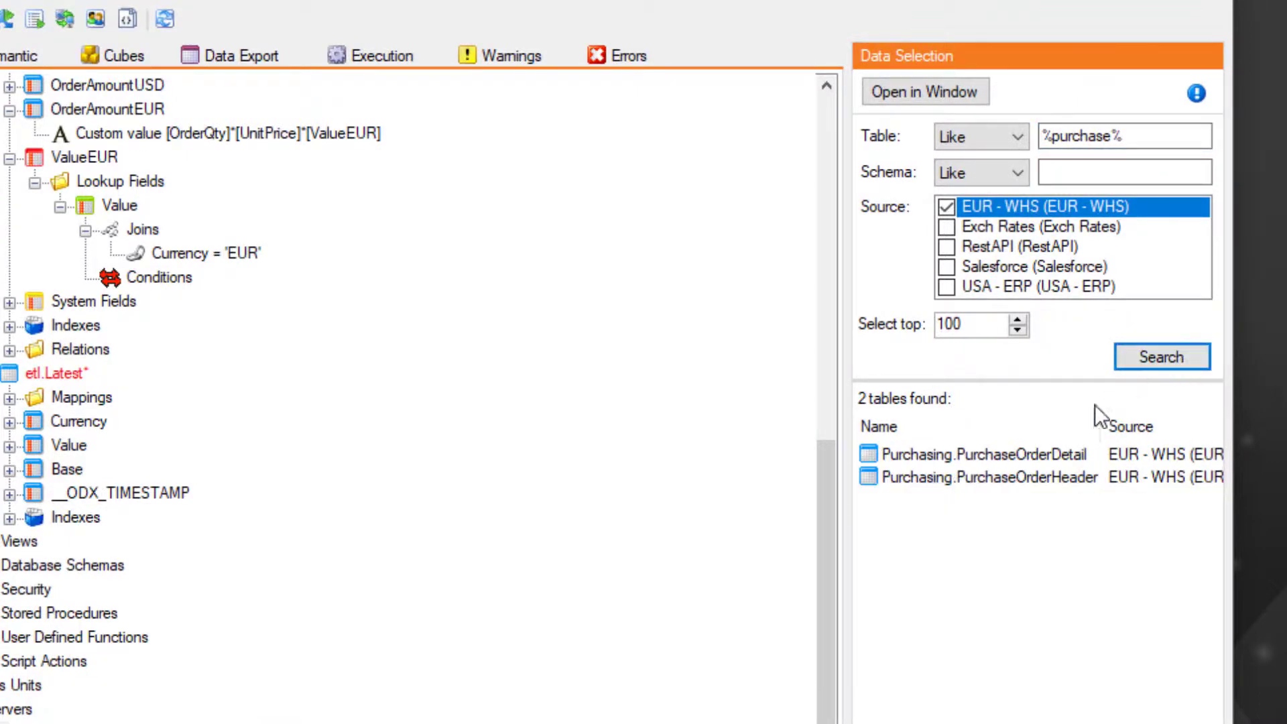
# Map the Purchasing.PurchaseOrderDetail source table into the dbo.Purchase Transactions warehouse table.
pyautogui.moveTo(1032, 456); pyautogui.dragTo(232, 101)
pyautogui.moveTo(346, 72); pyautogui.dragTo(275, 164)
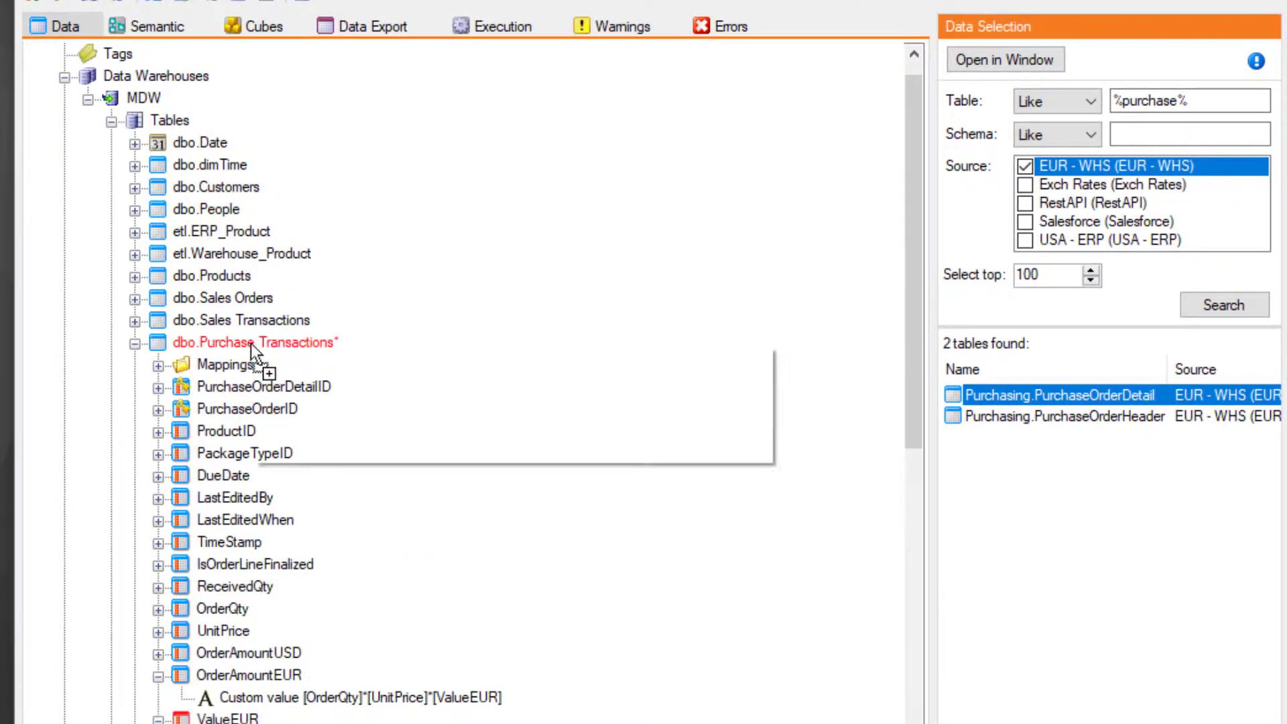
pyautogui.click(349, 365)
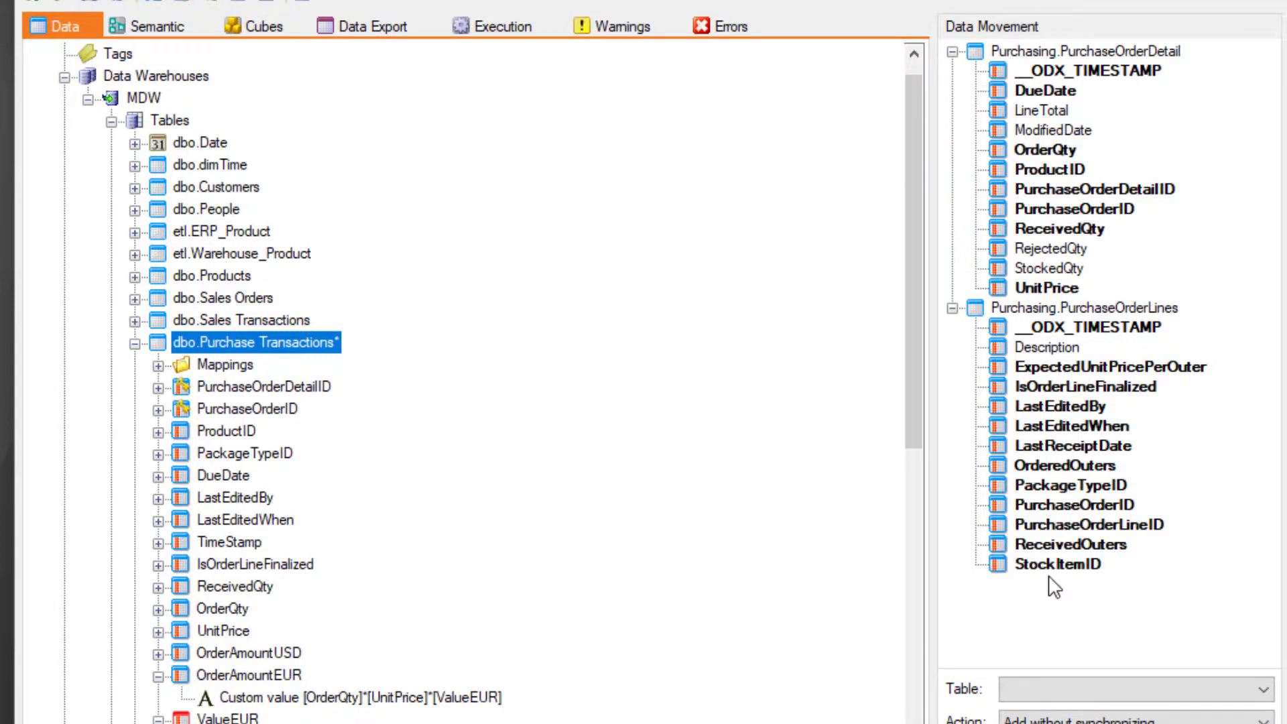
# Add the OrderAmountEUR field to the Purchase Transactions table in the Purchasing semantic model.
pyautogui.click(156, 27)
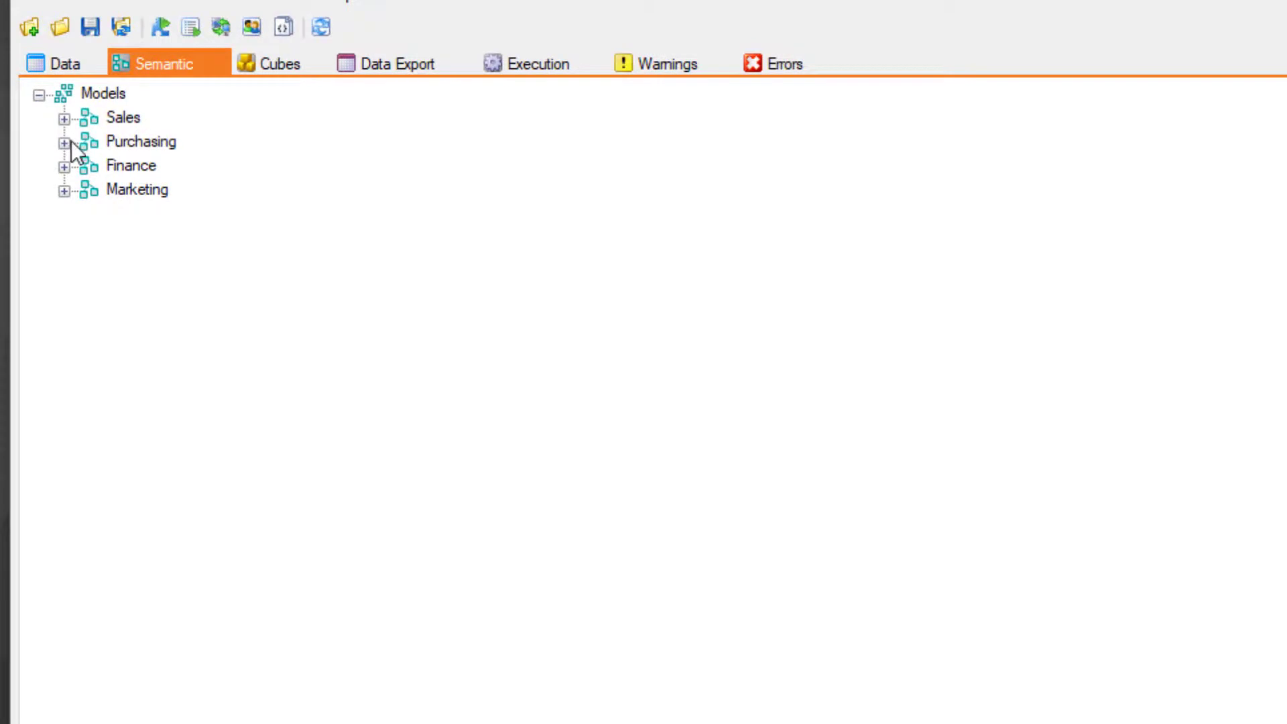
pyautogui.click(65, 143)
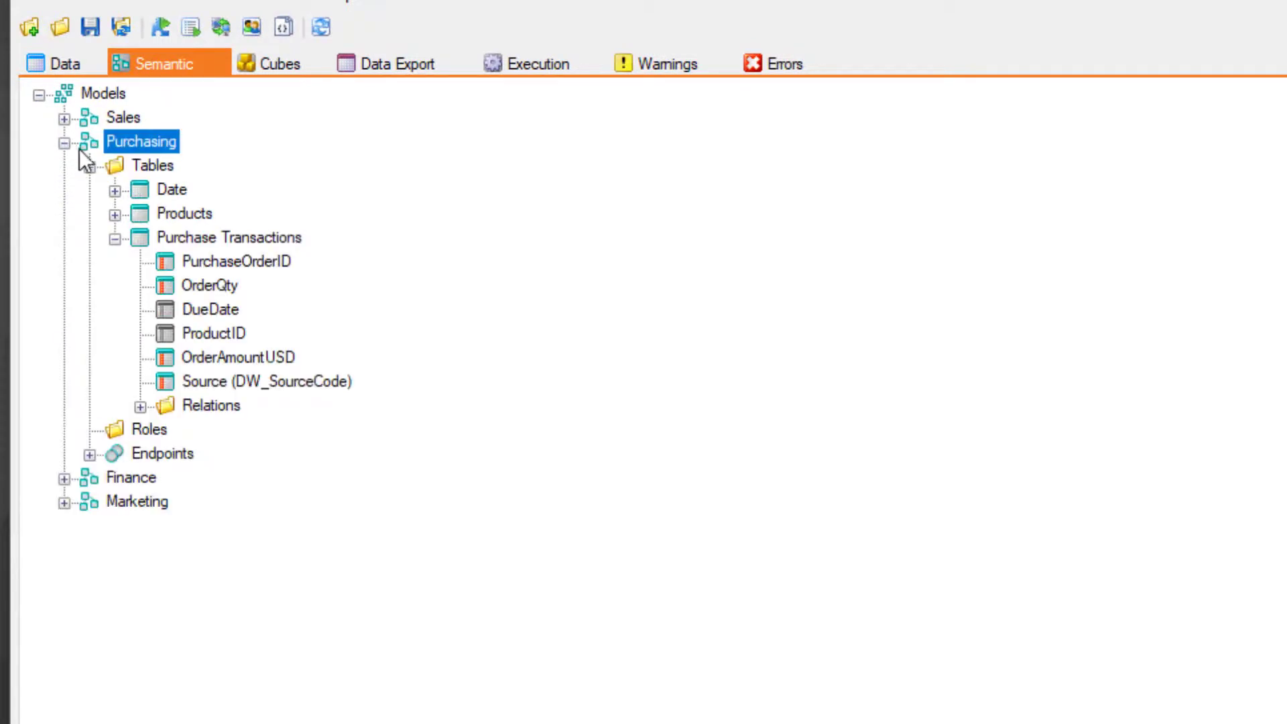
pyautogui.click(227, 240)
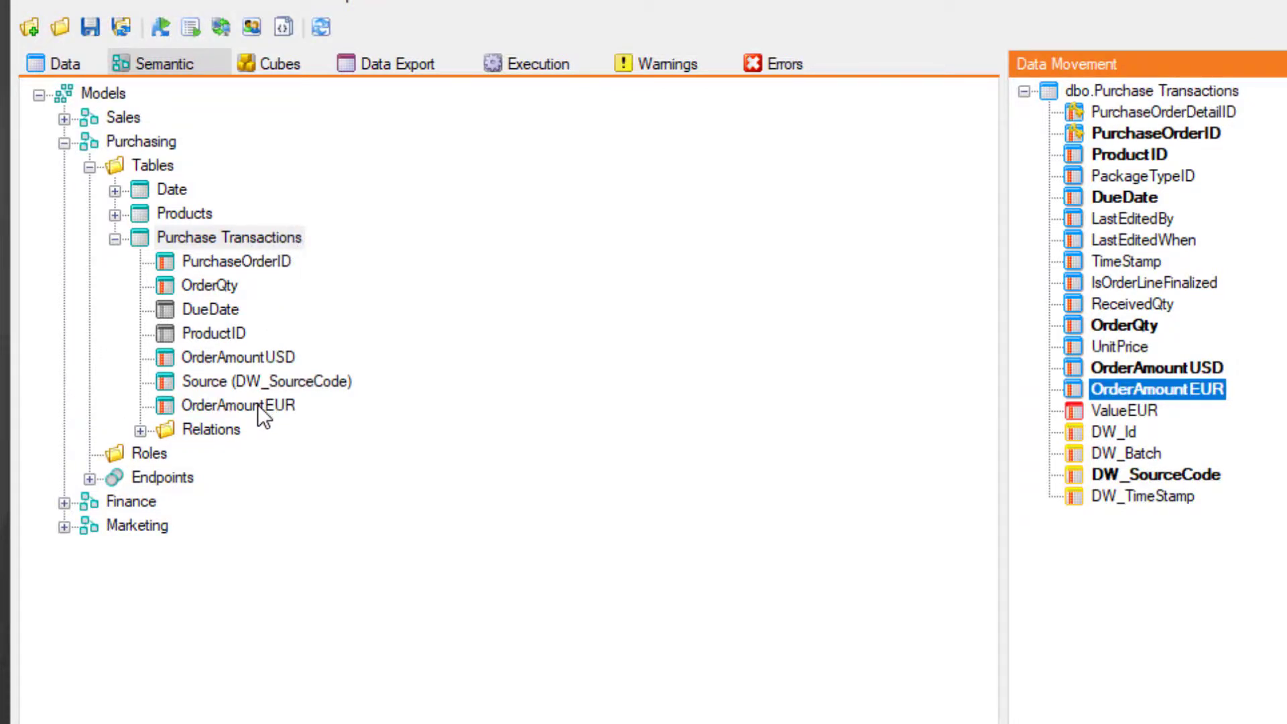
# Expand the Purchasing endpoints, then deploy and execute the project with a version note starting "Add Exchange Rates & European".
pyautogui.click(86, 484)
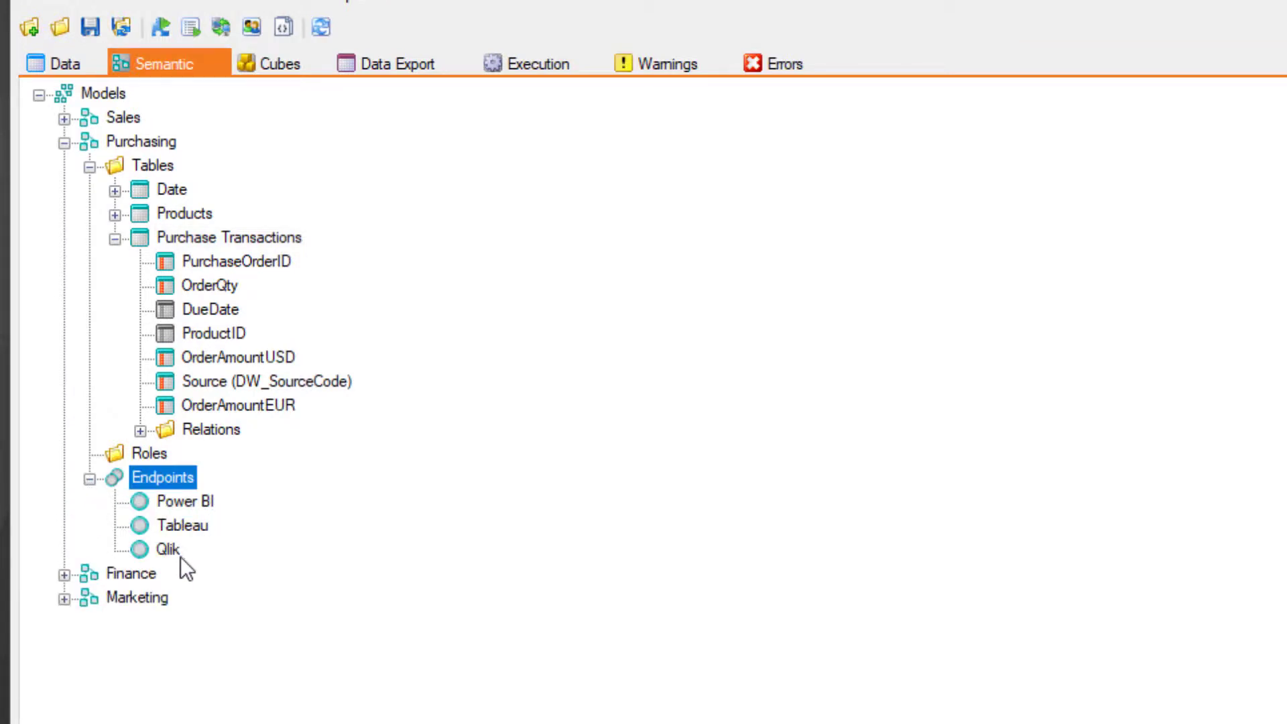
pyautogui.click(160, 27)
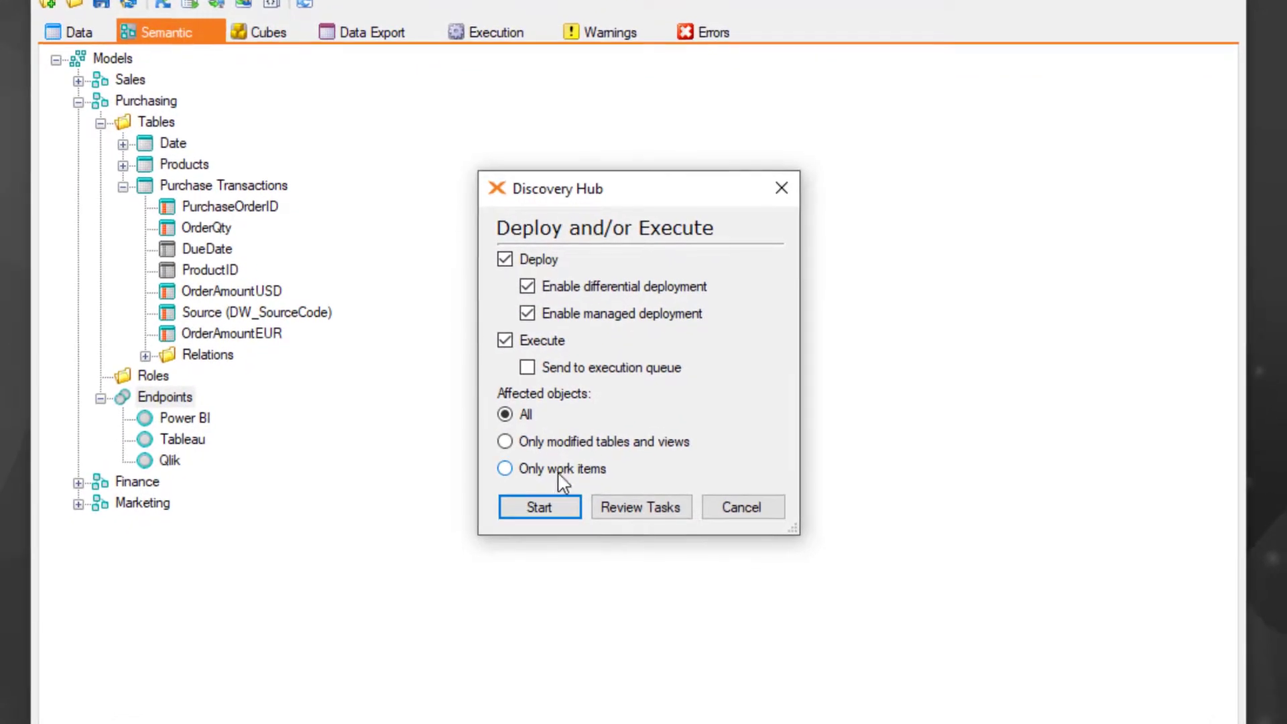
pyautogui.click(572, 509)
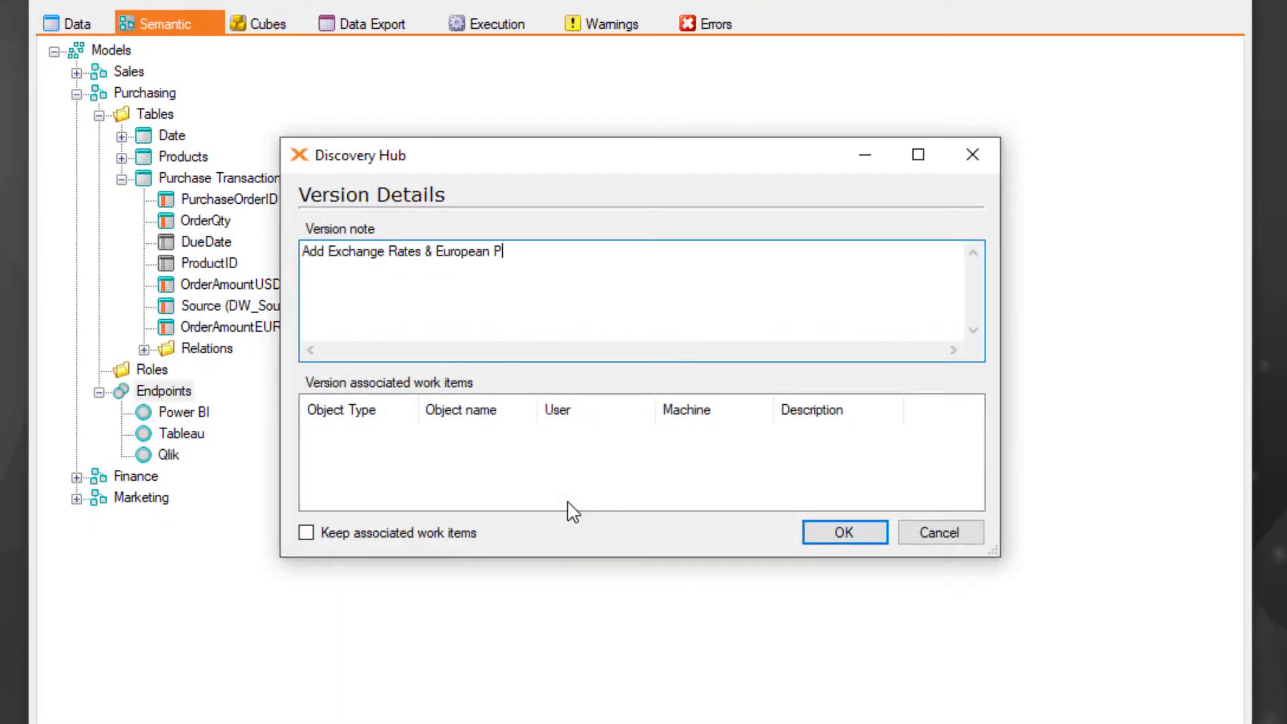
pyautogui.click(835, 542)
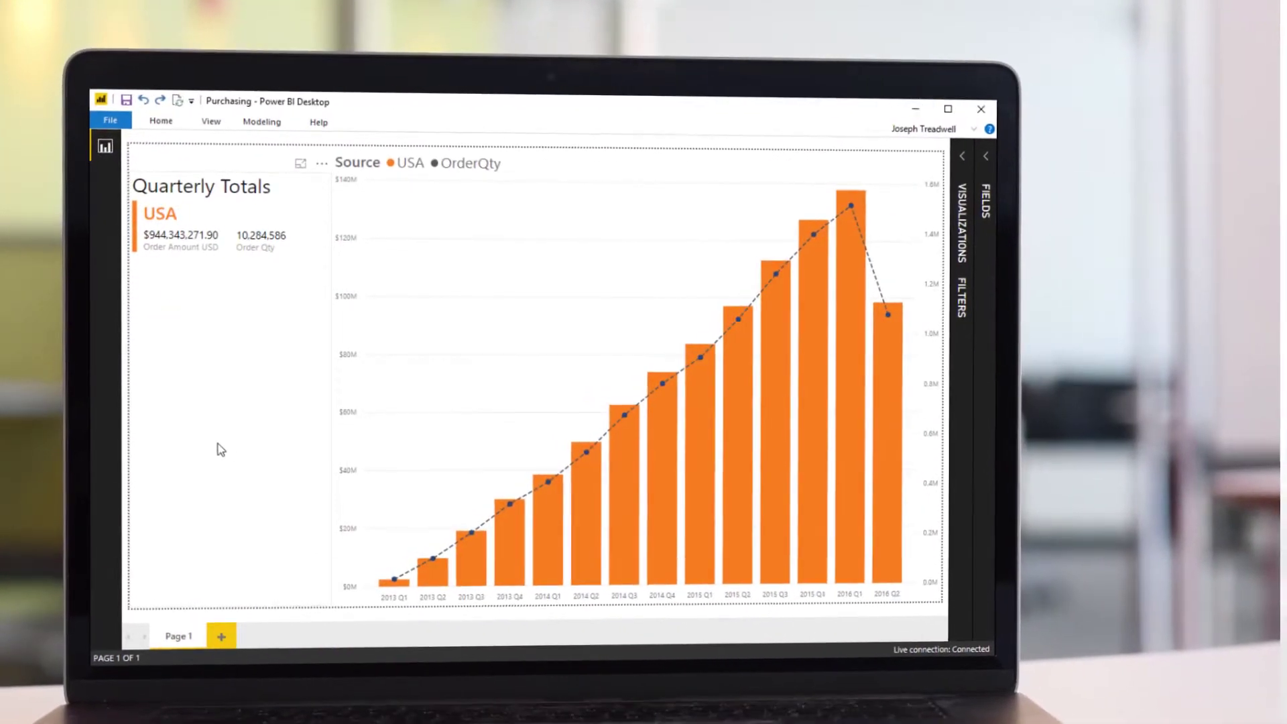
# Switch to Power BI Desktop, refresh the Purchasing report, and add the purchase transactions' Order Amount EUR field to the Quarterly Totals visual.
pyautogui.click(155, 115)
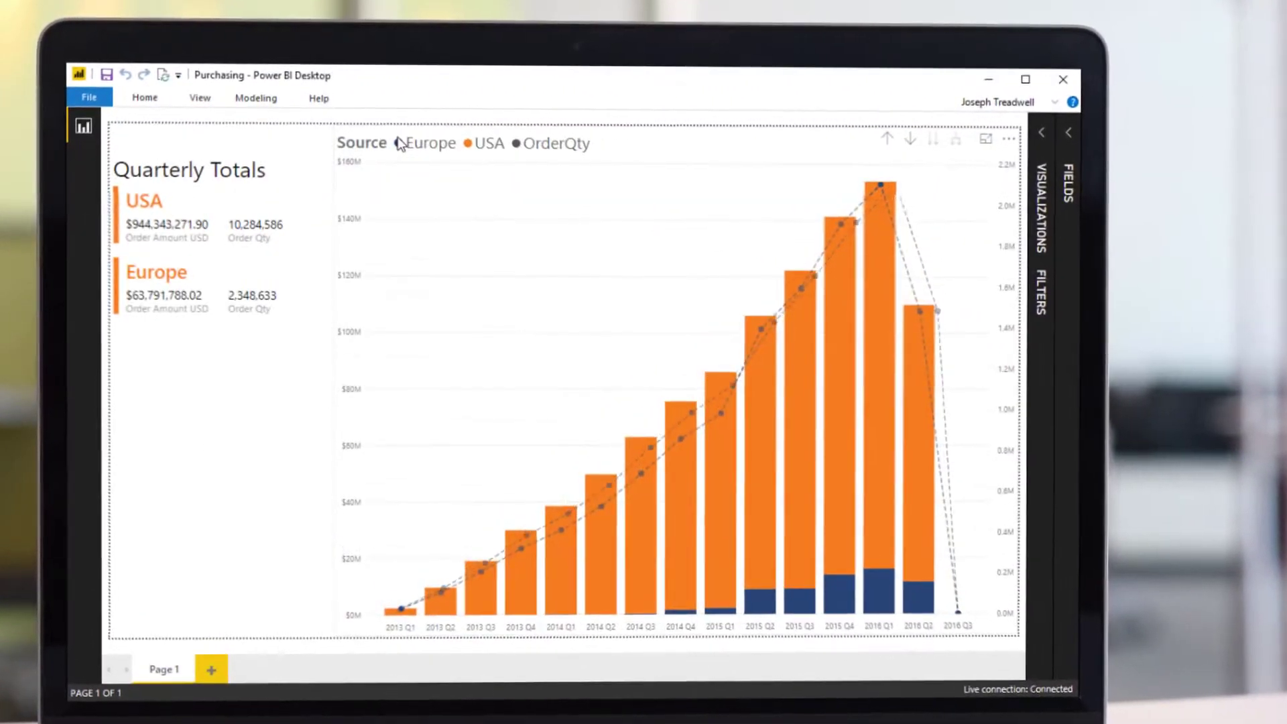
pyautogui.click(202, 382)
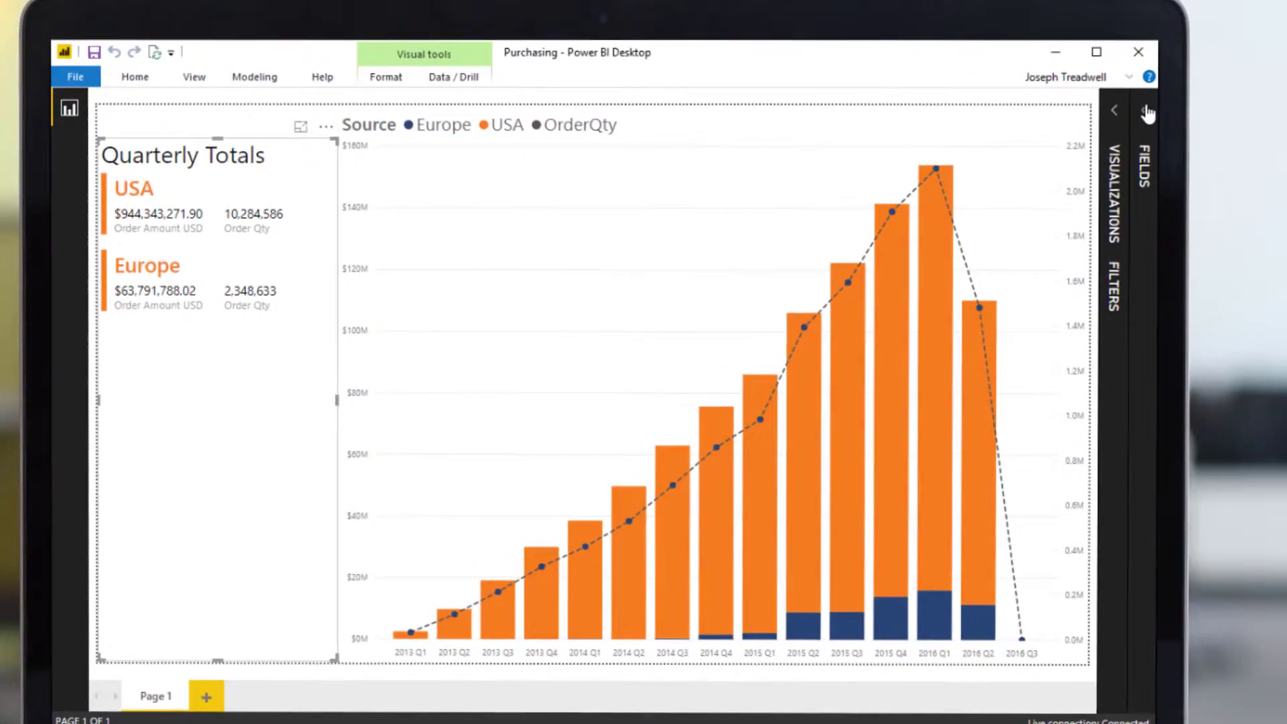
pyautogui.click(1137, 112)
pyautogui.click(1022, 235)
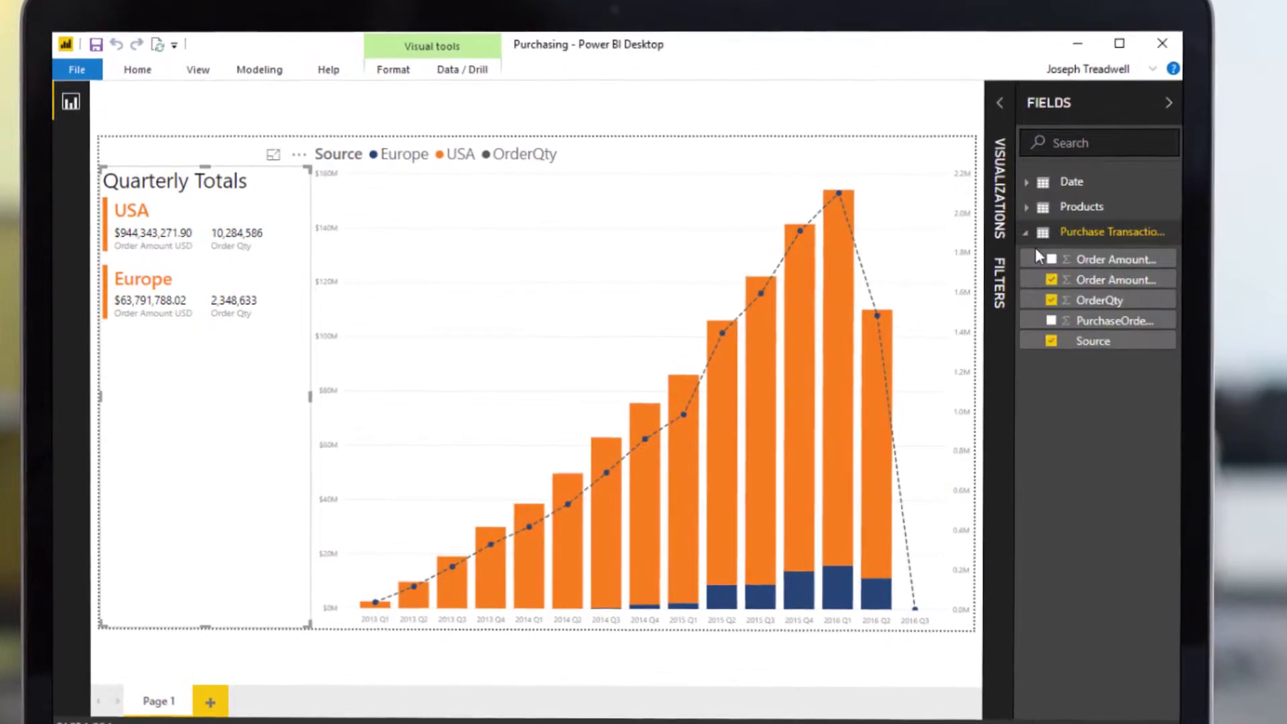
pyautogui.click(1045, 260)
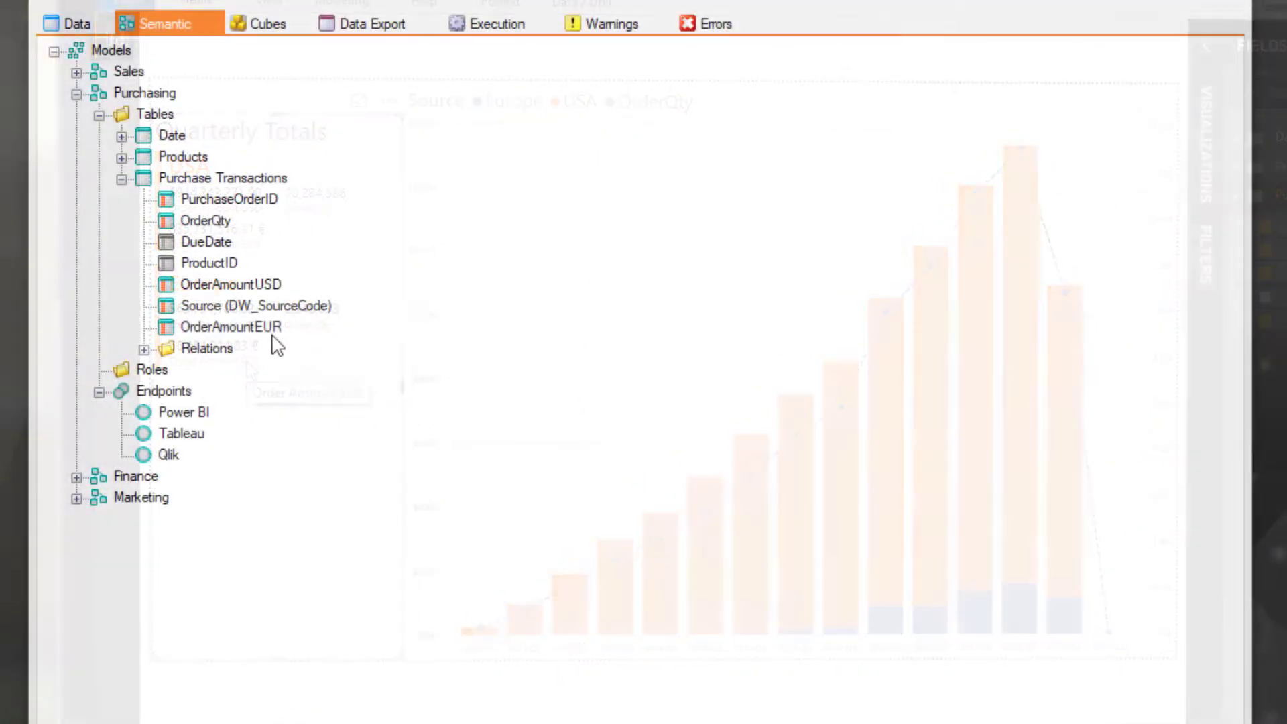
# Switch back to Discovery Hub and trace the data lineage of the OrderAmountEUR field in the Purchase Transactions semantic table.
pyautogui.rightClick(271, 340)
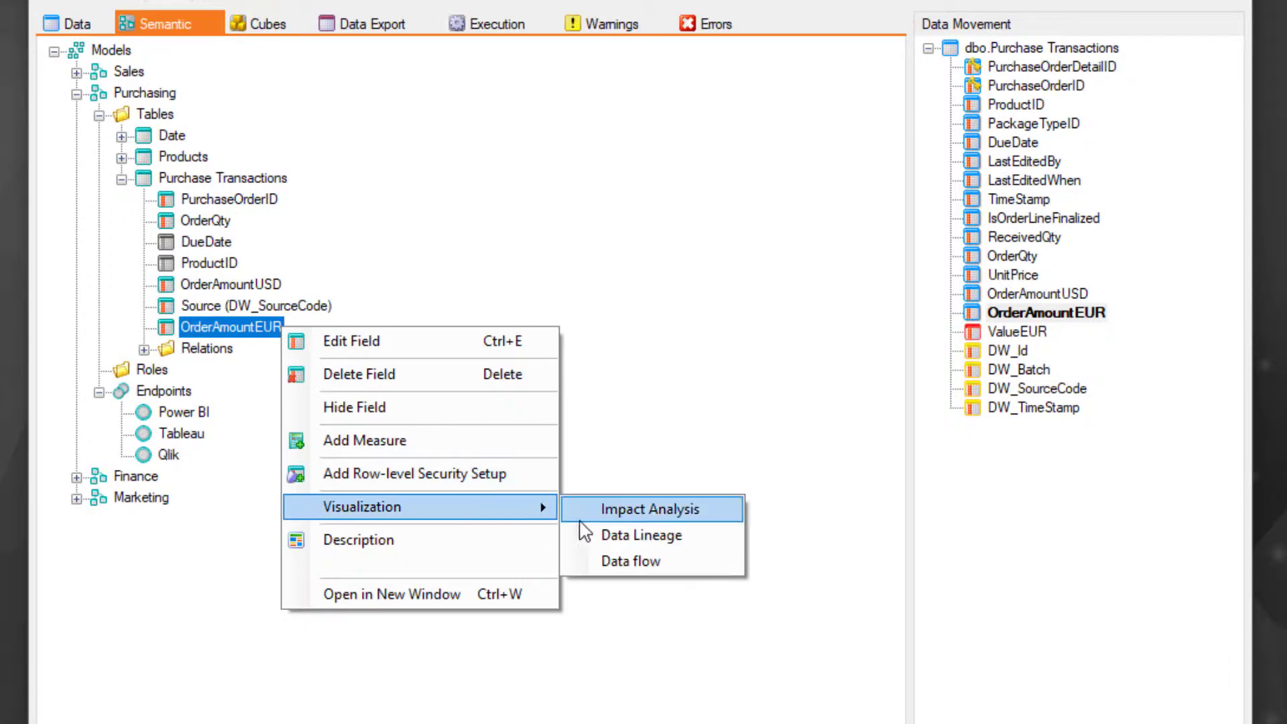
pyautogui.click(583, 532)
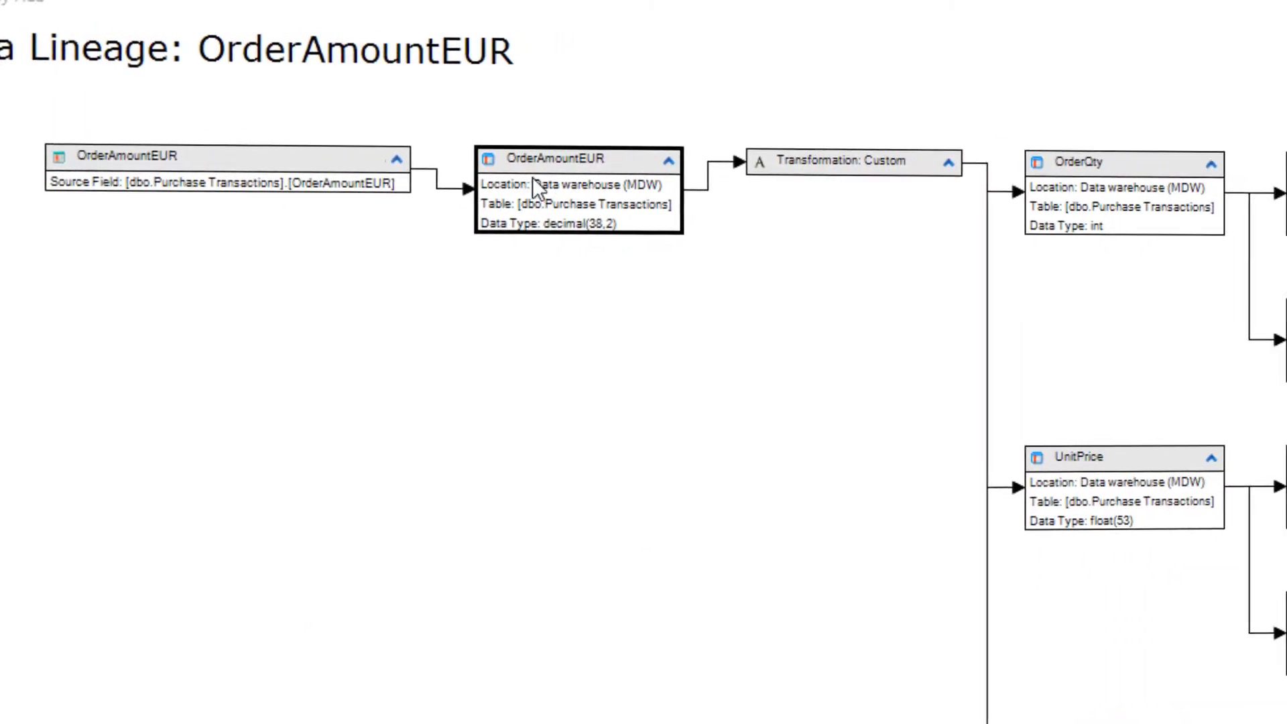
pyautogui.moveTo(873, 166)
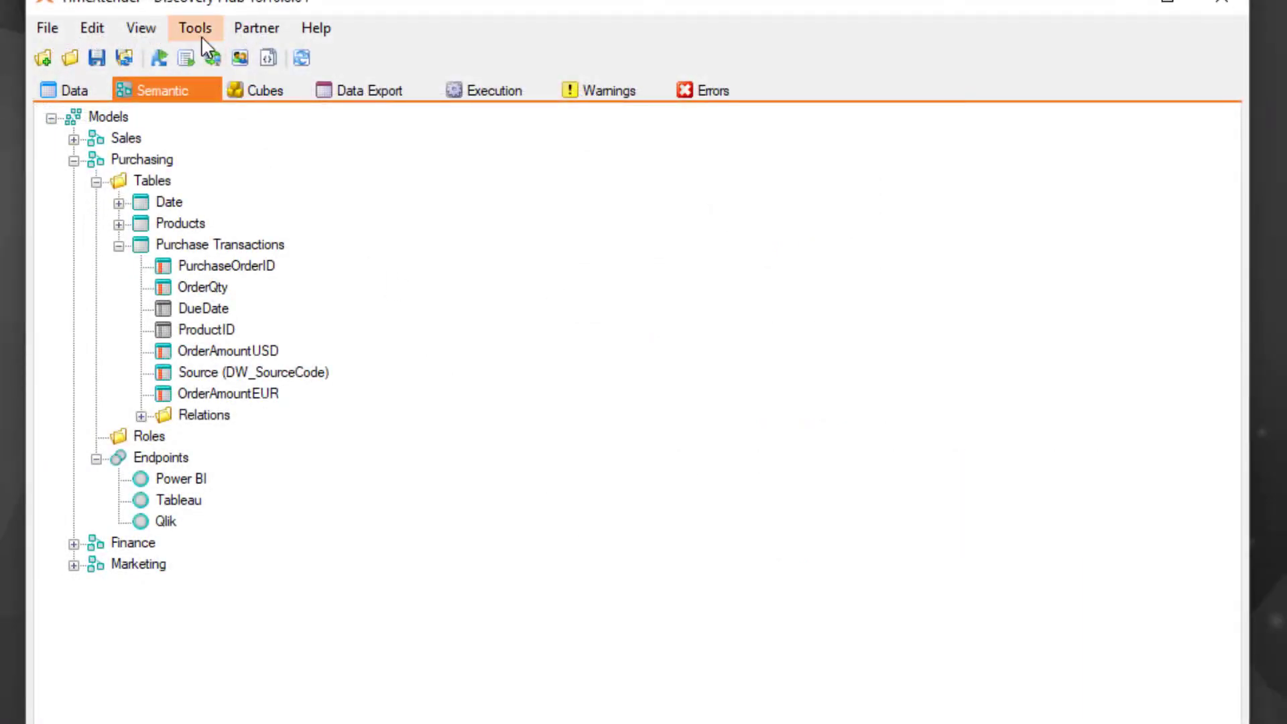
# Generate the project documentation for the whole Discovery Hub project.
pyautogui.click(198, 30)
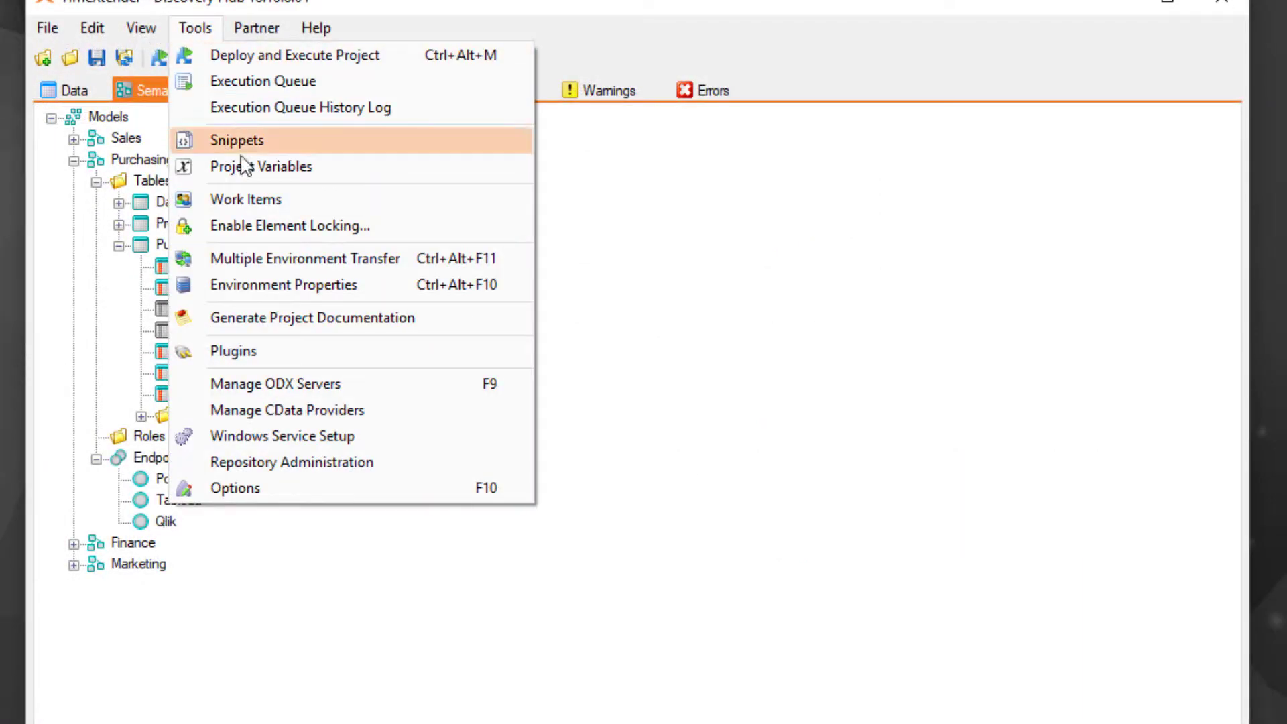
pyautogui.click(301, 319)
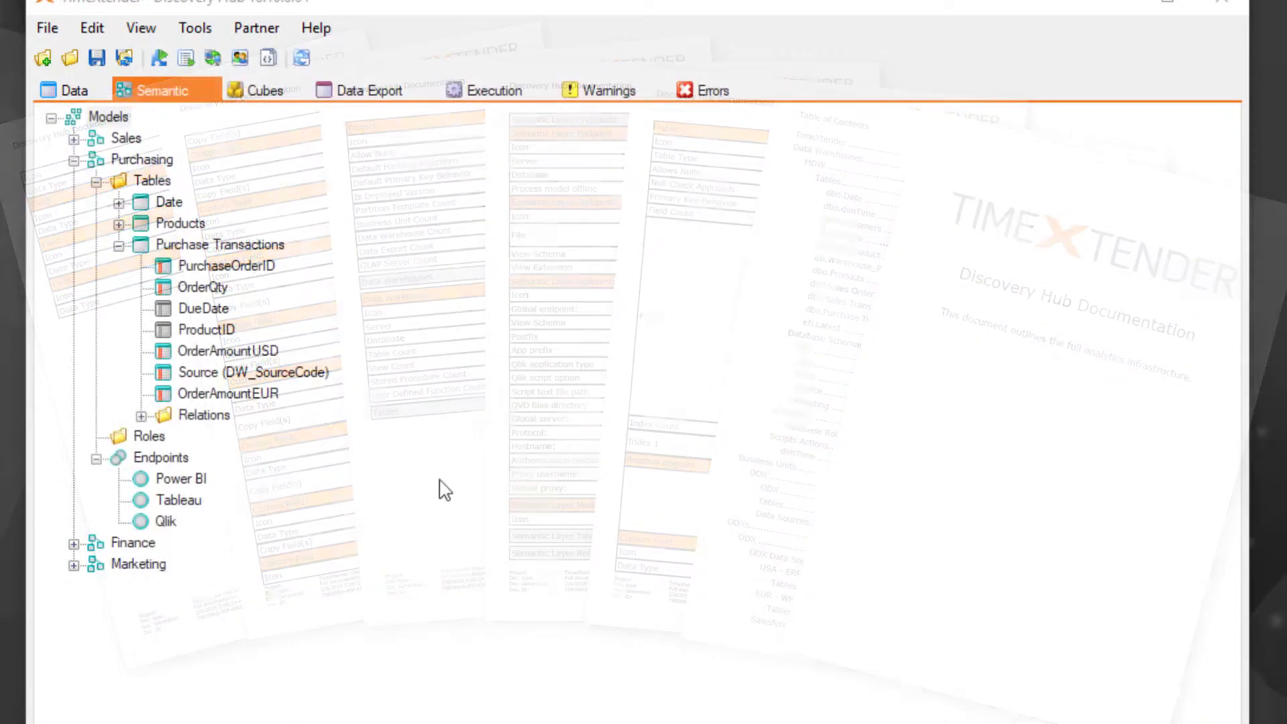
# Transfer the project from the On-Premise environment to the Azure SQL Cloud environment.
pyautogui.click(212, 59)
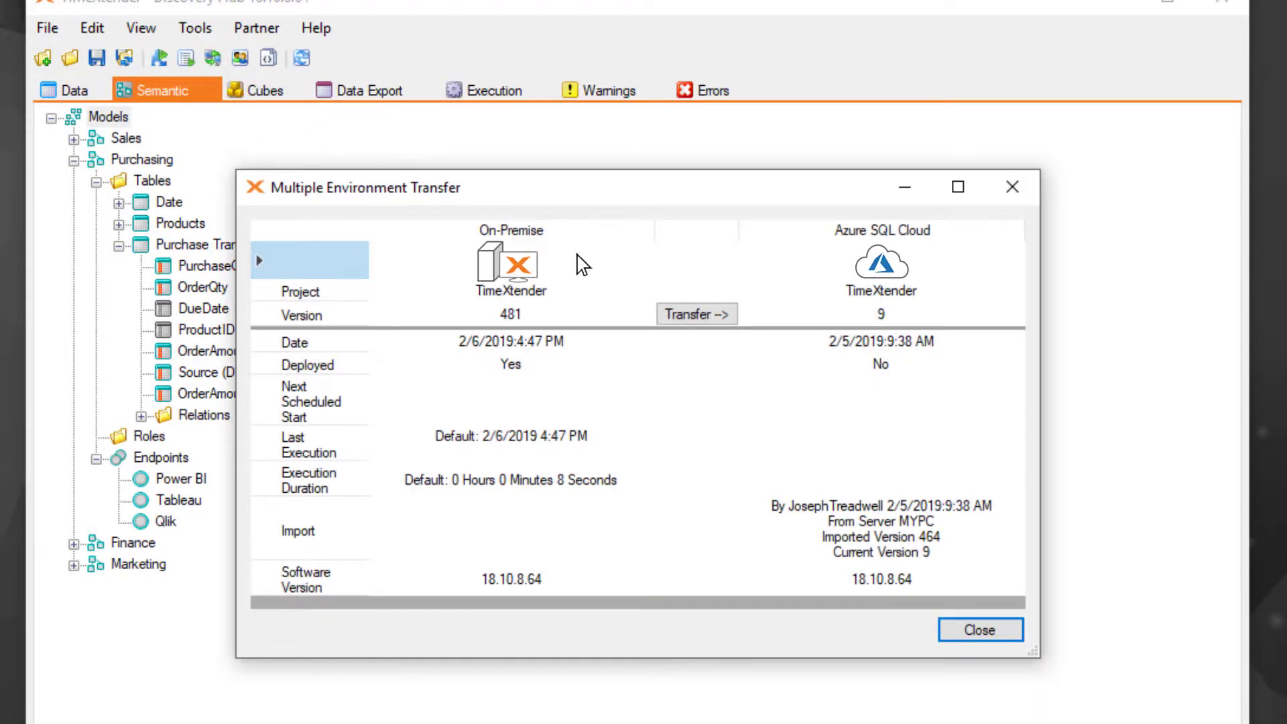
pyautogui.click(695, 315)
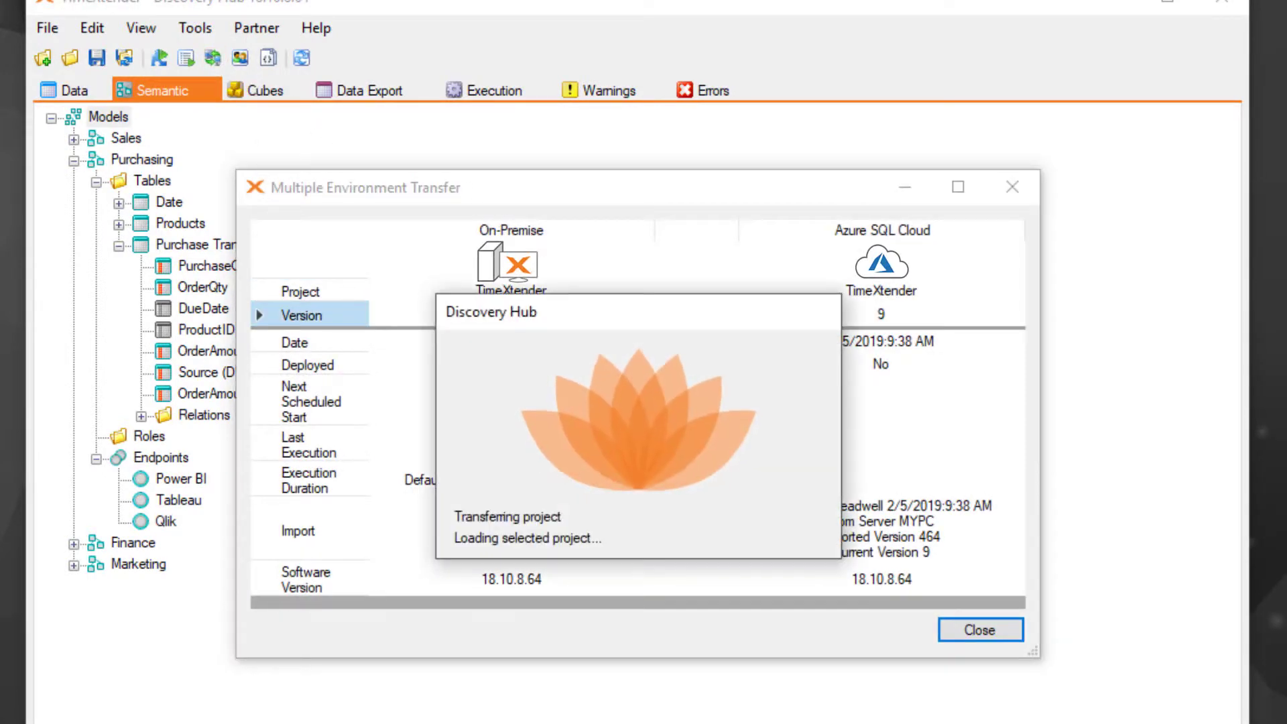